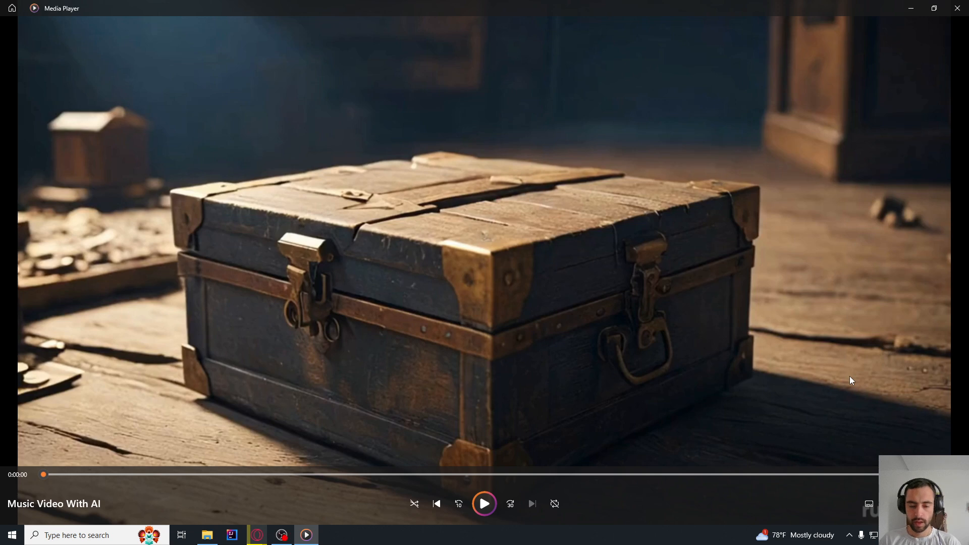
Step: Play the finished "Music Video With AI" clip and look over the courses in the AI Automation & Chatbots classroom
{"action": "left_click", "coordinate": [484, 504]}
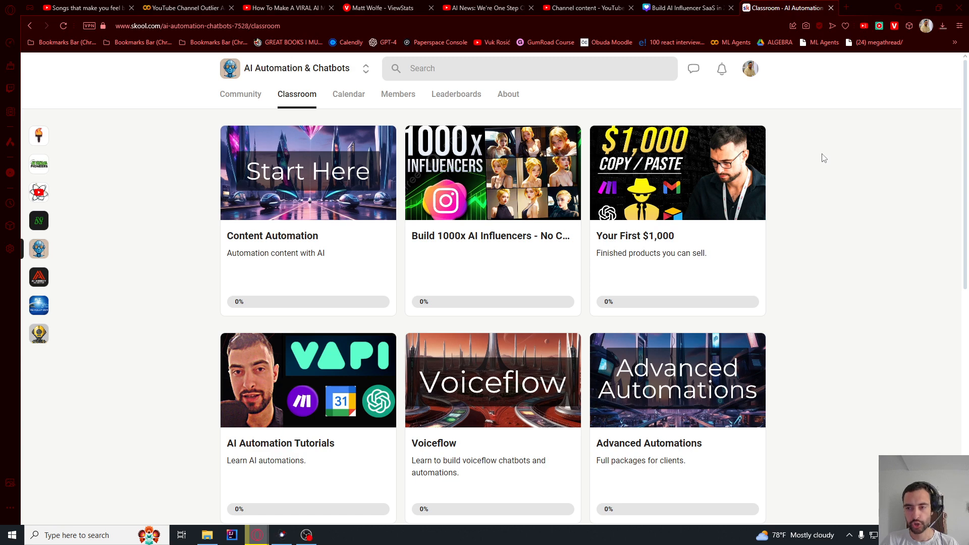
{"action": "scroll", "coordinate": [814, 160], "scroll_direction": "down", "scroll_amount": 2}
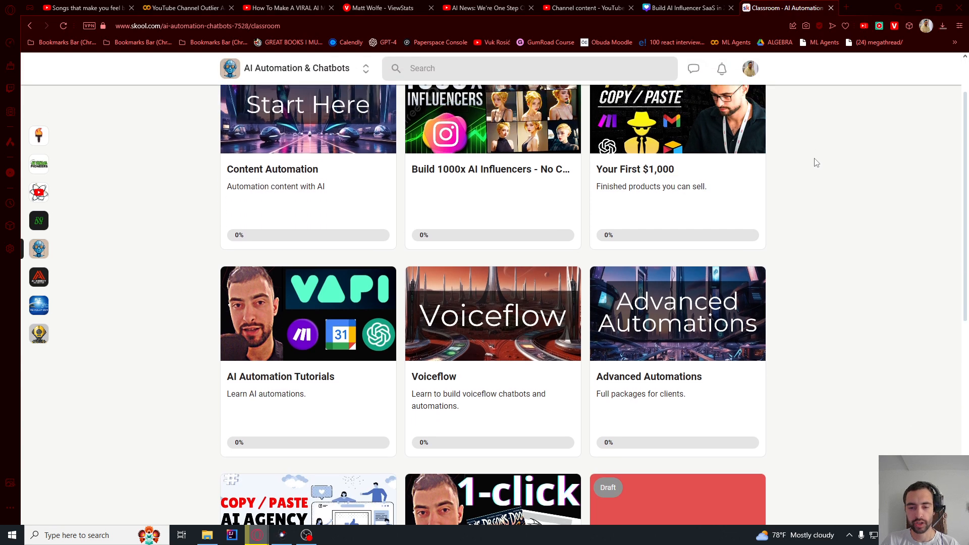
{"action": "scroll", "coordinate": [816, 163], "scroll_direction": "up", "scroll_amount": 2}
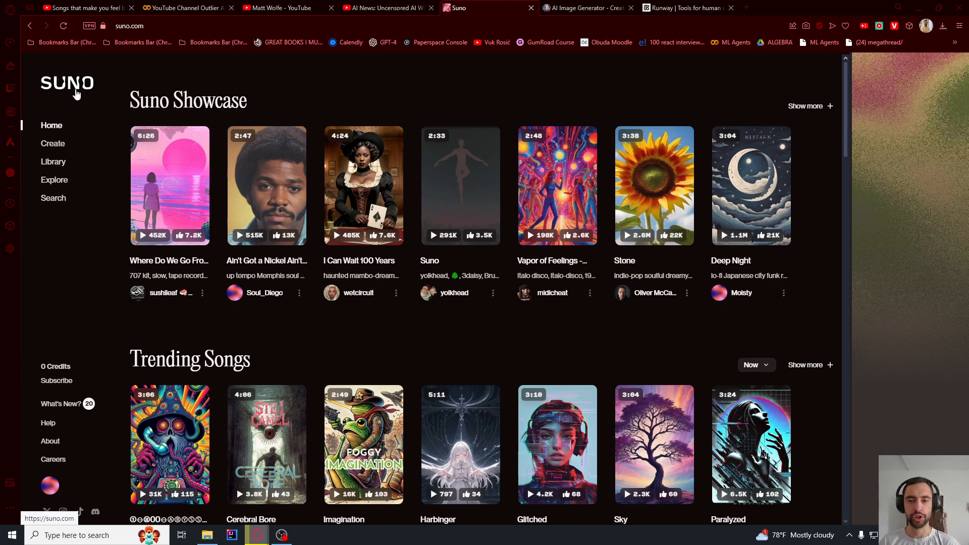
Step: View the Leonardo.Ai and Runway home pages as the image and video generation tools
{"action": "left_click", "coordinate": [568, 7]}
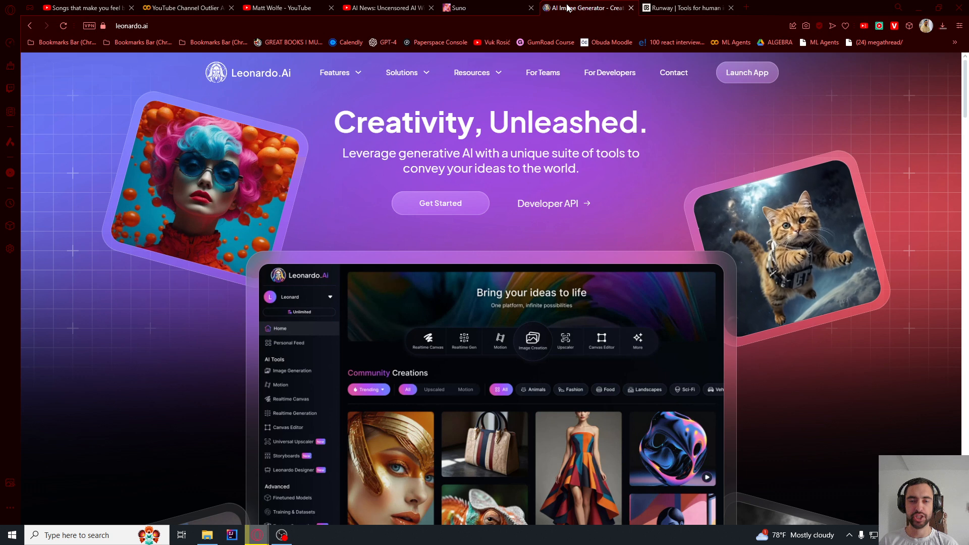
{"action": "left_click", "coordinate": [660, 8]}
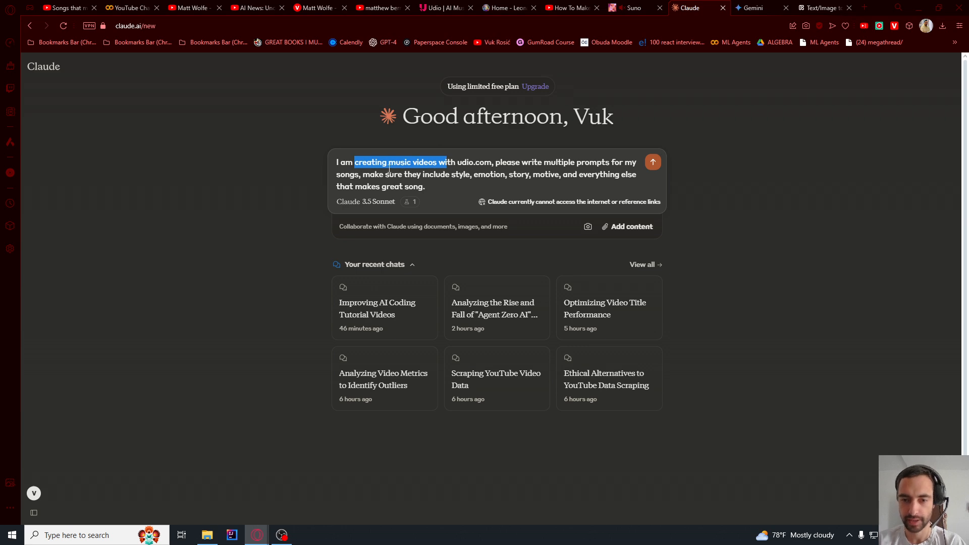
Step: Review the drafted Claude request for multiple udio.com song prompts that include style, emotion, story and motive
{"action": "left_click", "coordinate": [388, 173]}
{"action": "left_click_drag", "start_coordinate": [341, 162], "coordinate": [478, 161]}
{"action": "left_click", "coordinate": [476, 162]}
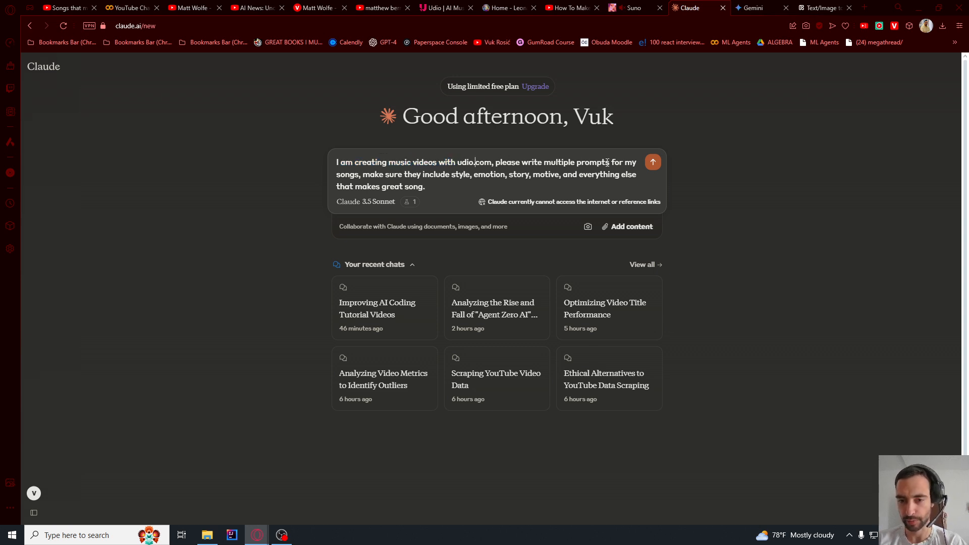
{"action": "left_click_drag", "start_coordinate": [410, 178], "coordinate": [469, 176]}
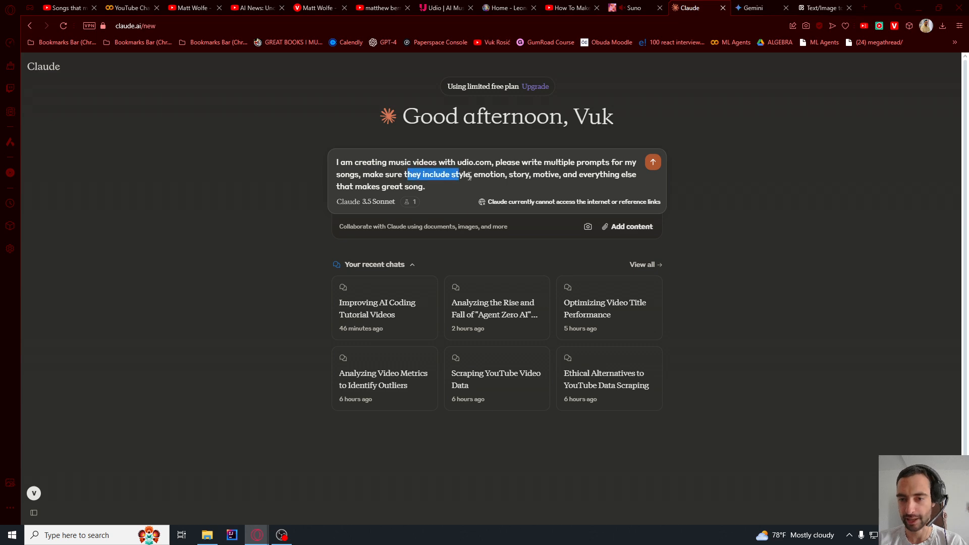
{"action": "left_click", "coordinate": [479, 176]}
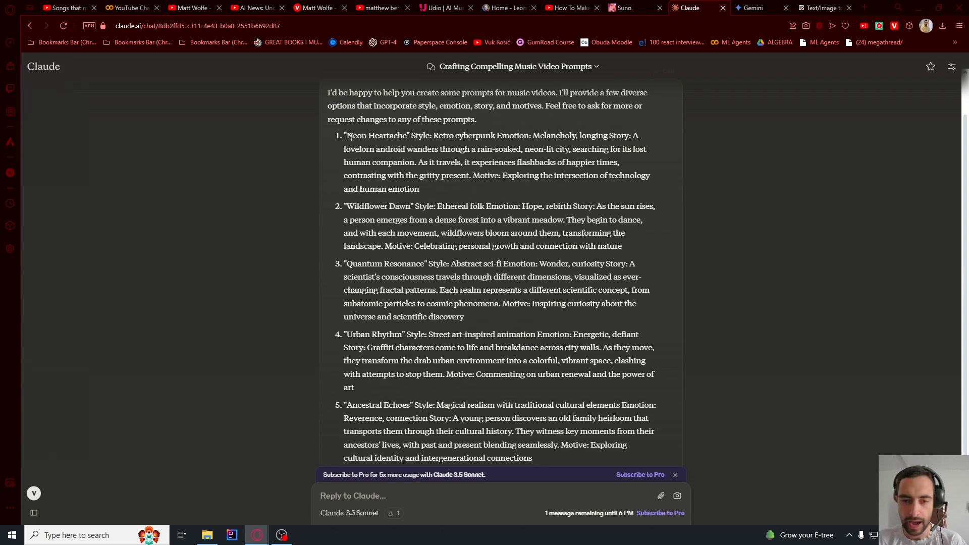
Step: Read the style, emotion and story of the "Neon Heartache" prompt in Claude's reply
{"action": "left_click_drag", "start_coordinate": [352, 137], "coordinate": [433, 186]}
{"action": "left_click", "coordinate": [358, 158]}
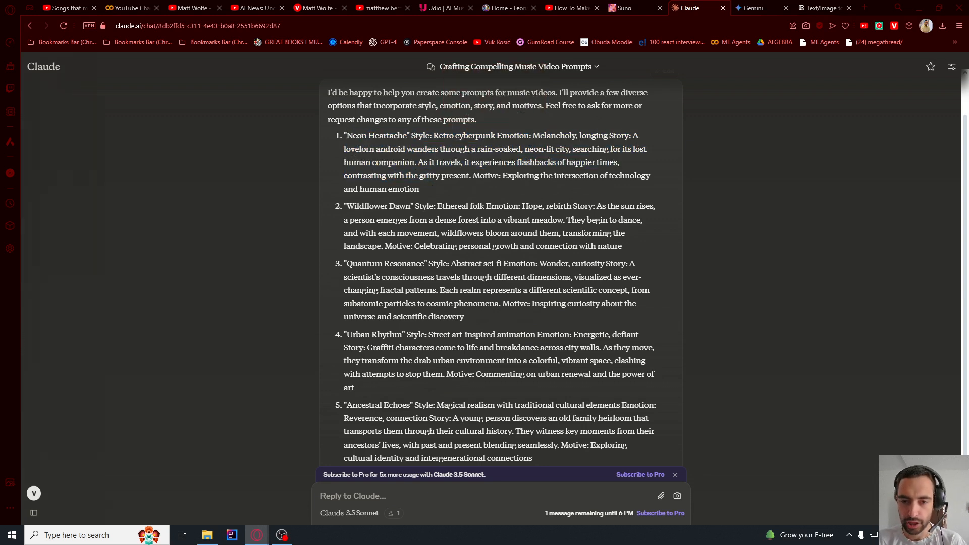
{"action": "left_click_drag", "start_coordinate": [354, 153], "coordinate": [626, 150]}
{"action": "left_click_drag", "start_coordinate": [397, 163], "coordinate": [365, 166]}
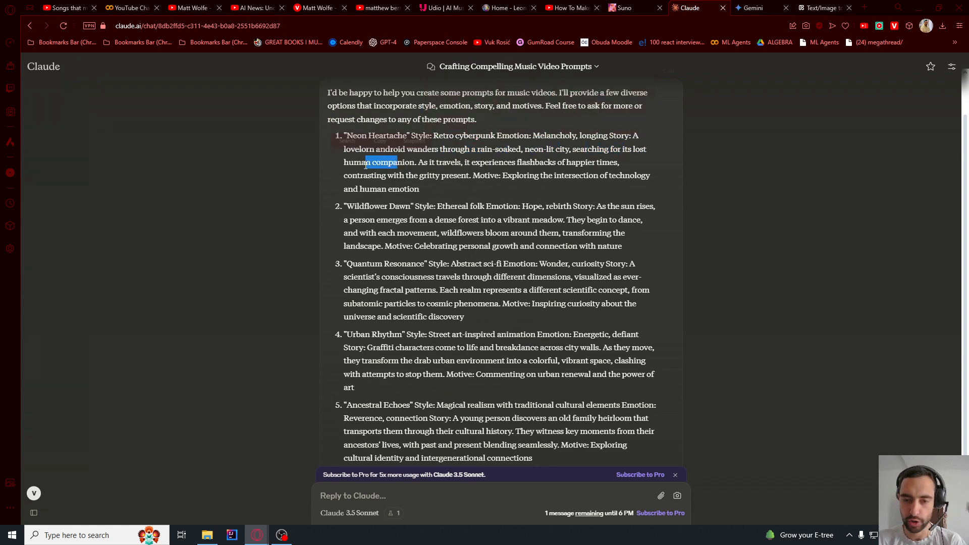
{"action": "left_click", "coordinate": [586, 106]}
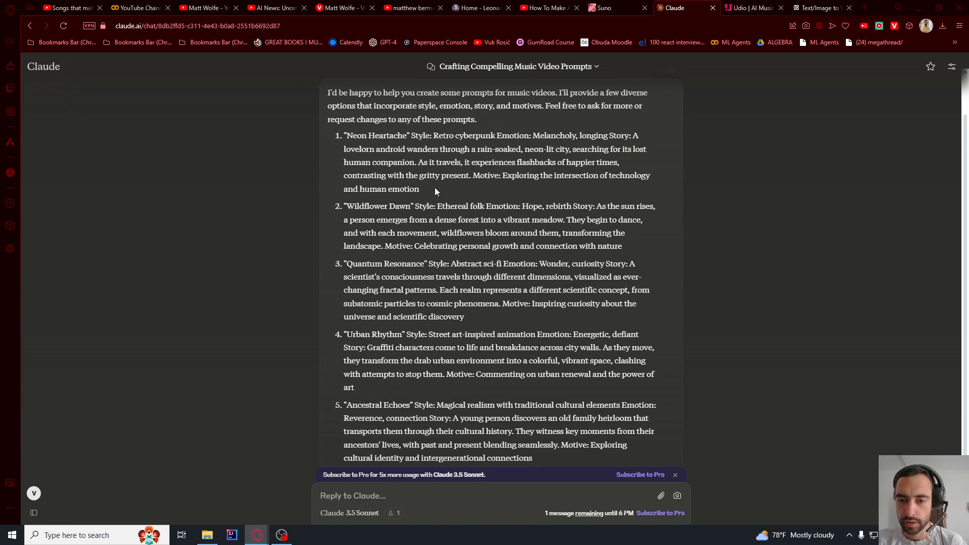
Step: Copy the full "Neon Heartache" prompt from Claude into Udio's song prompt and generate a 30-second song with auto-generated lyrics
{"action": "left_click_drag", "start_coordinate": [435, 188], "coordinate": [344, 138]}
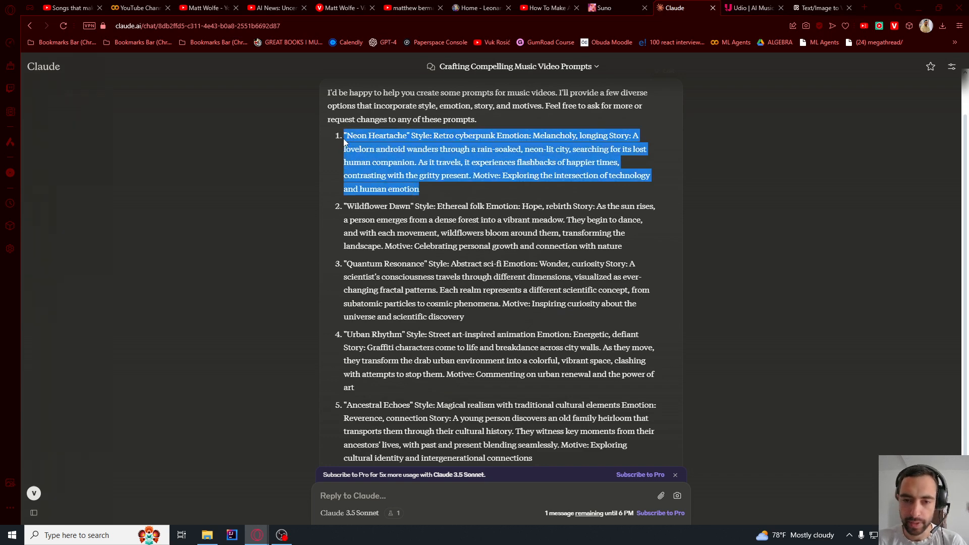
{"action": "left_click", "coordinate": [751, 9]}
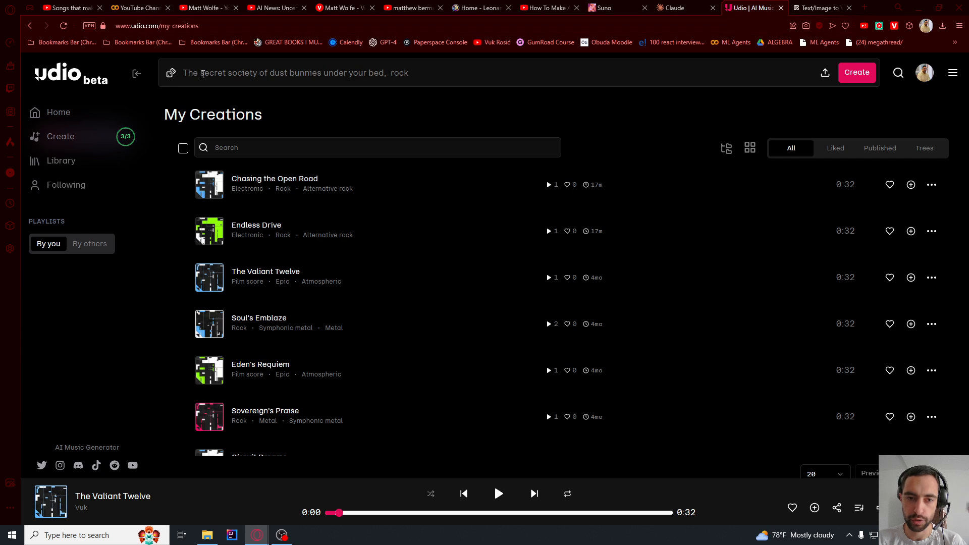
{"action": "left_click", "coordinate": [213, 79]}
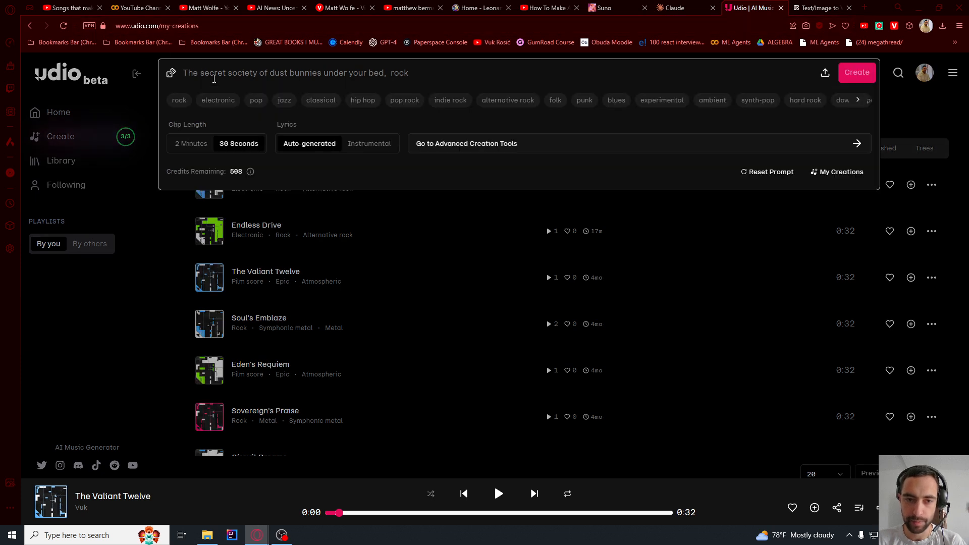
{"action": "key", "text": "ctrl+v"}
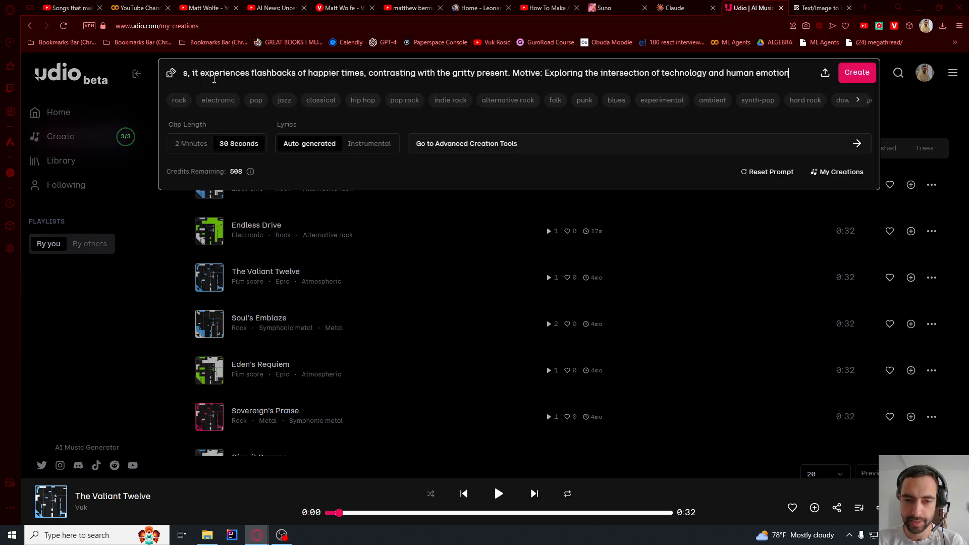
{"action": "left_click", "coordinate": [857, 81]}
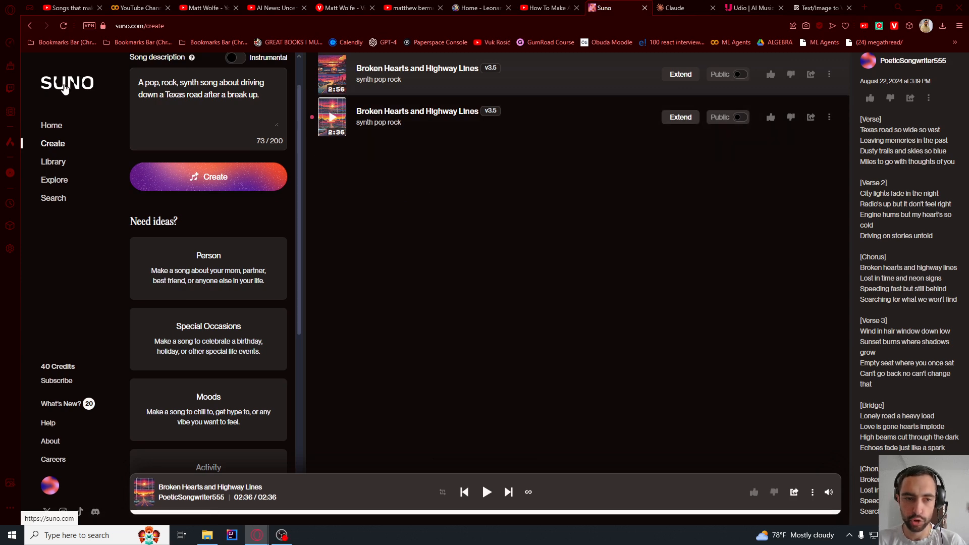
Step: Generate the Texas road break-up song in Suno, and generate another with the "Neon Heartache" prompt as its song description
{"action": "left_click", "coordinate": [214, 188]}
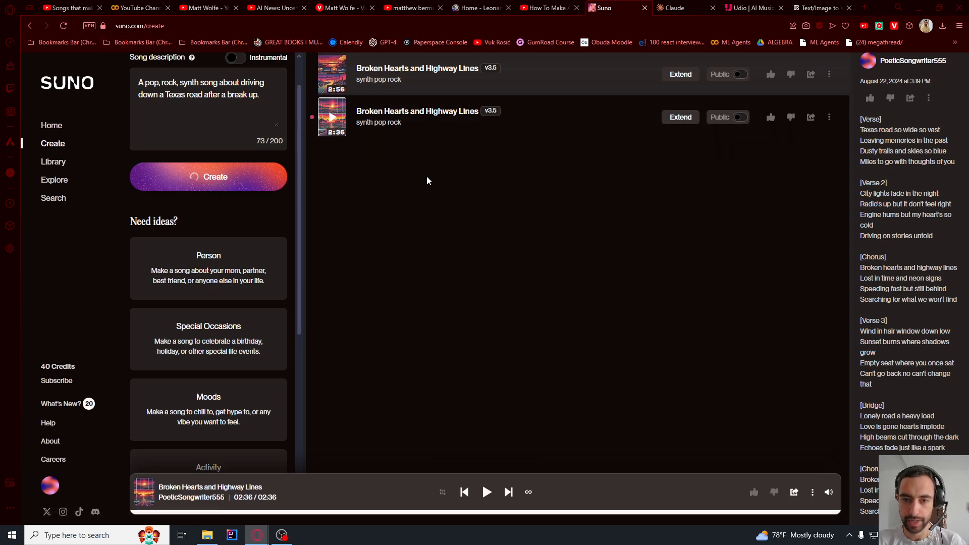
{"action": "key", "text": "ctrl+a"}
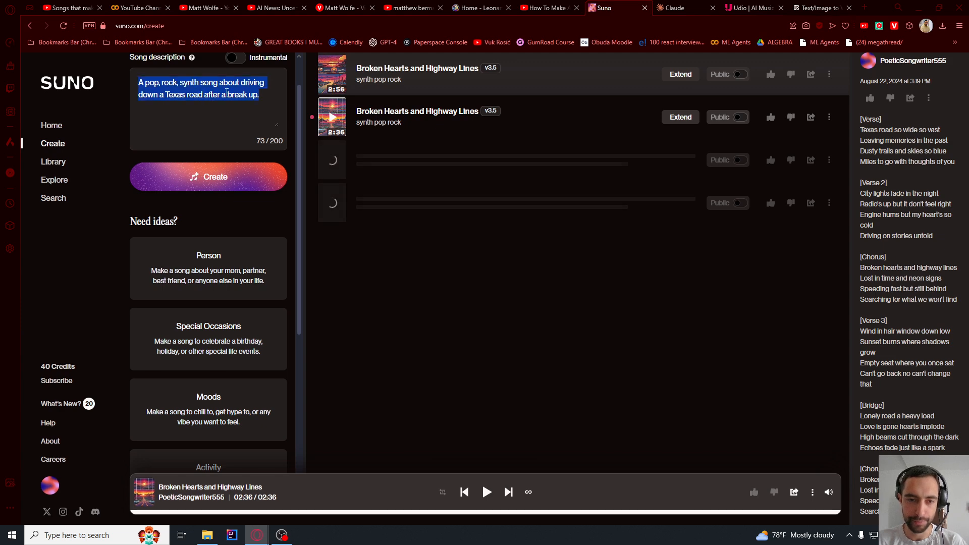
{"action": "key", "text": "ctrl+v"}
{"action": "scroll", "coordinate": [232, 116], "scroll_direction": "down", "scroll_amount": 1}
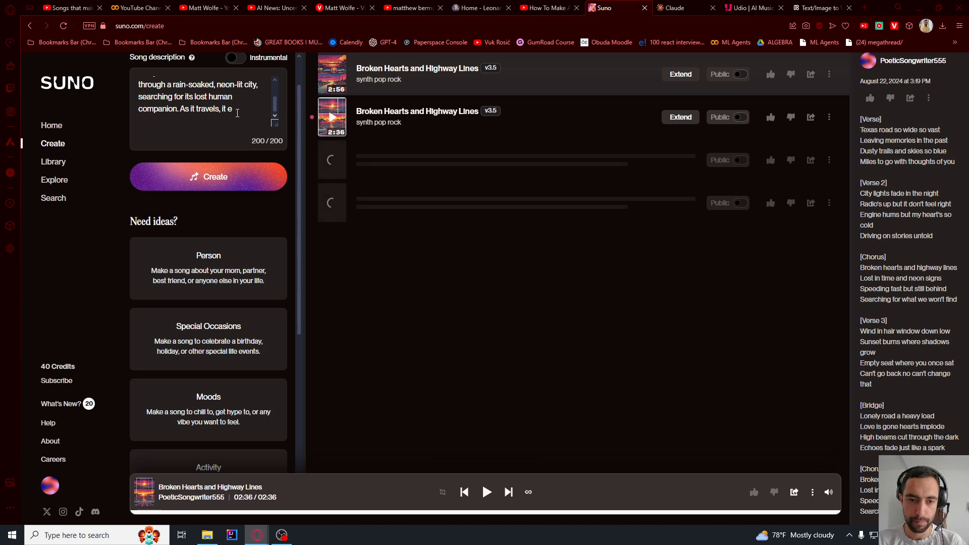
{"action": "scroll", "coordinate": [215, 104], "scroll_direction": "up", "scroll_amount": 2}
{"action": "scroll", "coordinate": [215, 104], "scroll_direction": "down", "scroll_amount": 1}
{"action": "scroll", "coordinate": [191, 101], "scroll_direction": "up", "scroll_amount": 2}
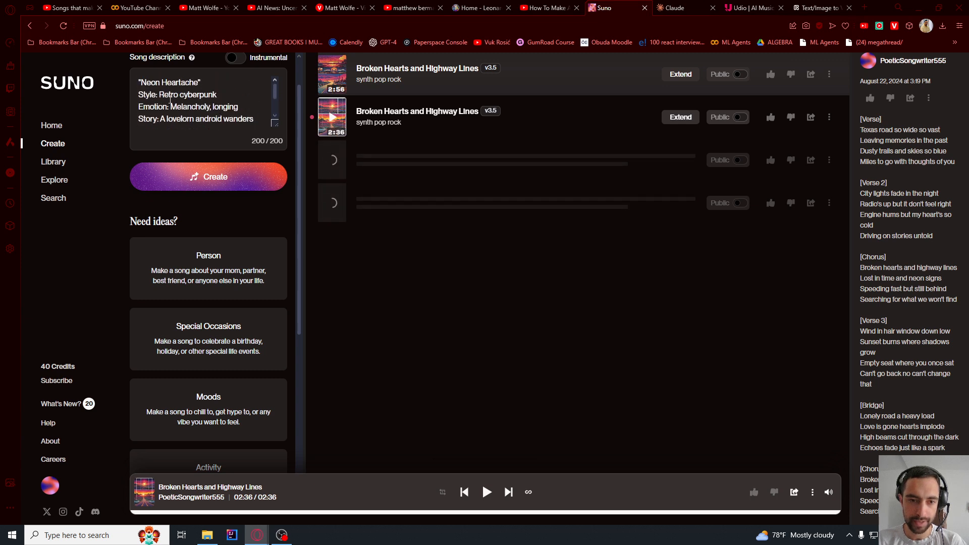
{"action": "left_click_drag", "start_coordinate": [161, 86], "coordinate": [160, 95]}
{"action": "scroll", "coordinate": [201, 108], "scroll_direction": "down", "scroll_amount": 2}
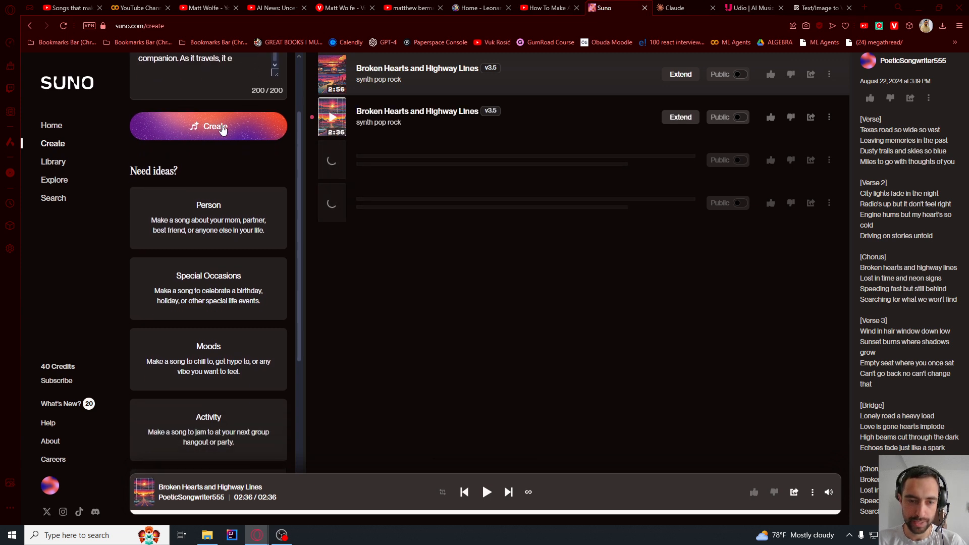
{"action": "left_click", "coordinate": [214, 126]}
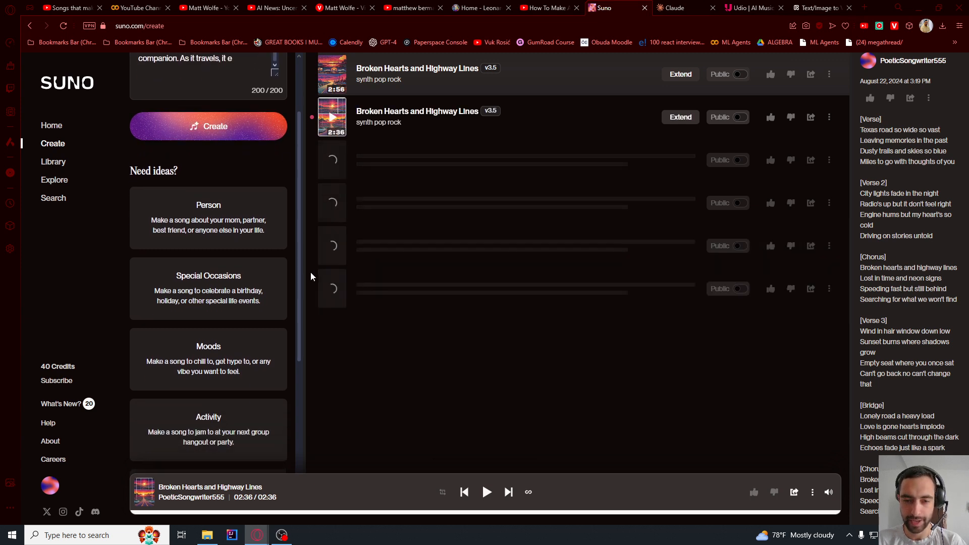
Step: Copy the "Wildflower Dawn" prompt from Claude's reply and return to Suno
{"action": "key", "text": "ctrl+Tab"}
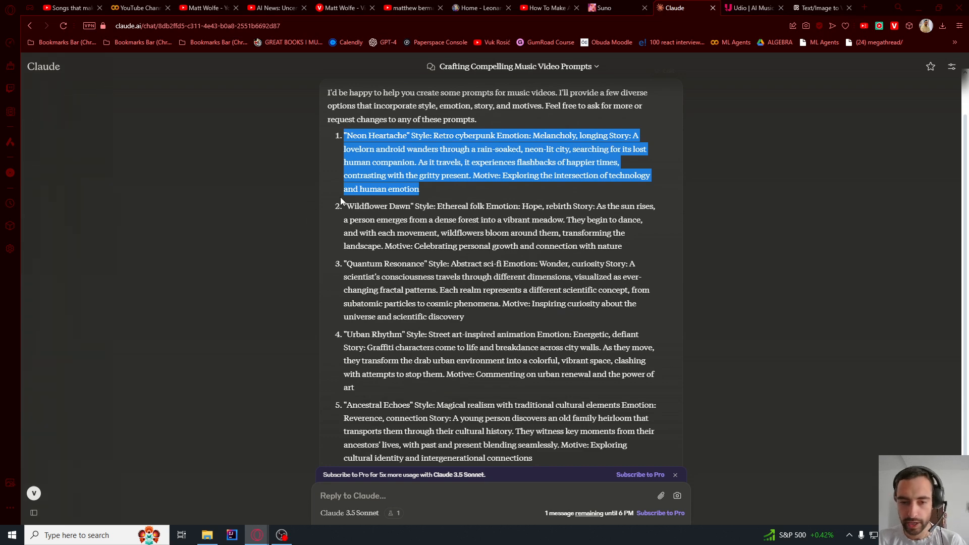
{"action": "left_click_drag", "start_coordinate": [341, 203], "coordinate": [623, 247]}
{"action": "key", "text": "ctrl+shift+Tab"}
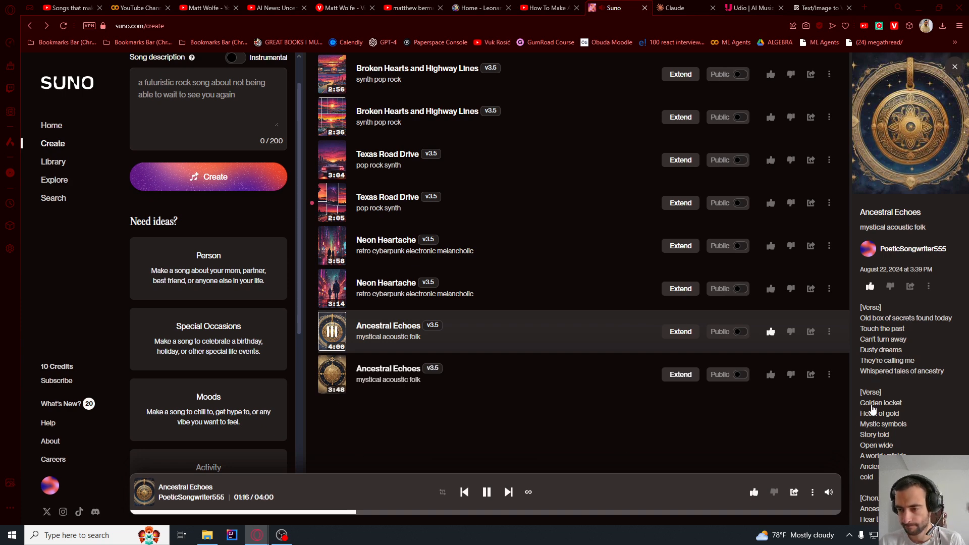
Step: Look through the lyrics of the 4:00 "Ancestral Echoes" song and download the song as audio
{"action": "scroll", "coordinate": [873, 409], "scroll_direction": "down", "scroll_amount": 2}
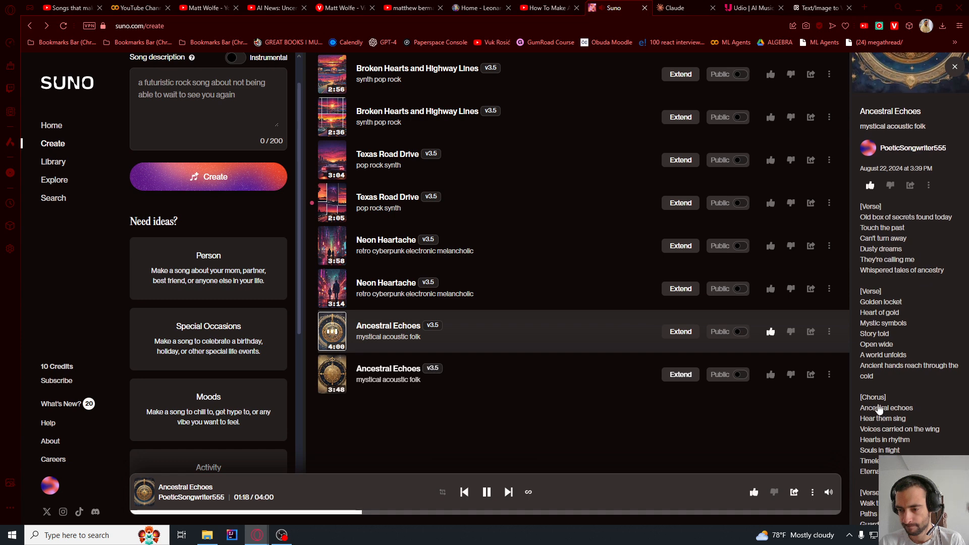
{"action": "scroll", "coordinate": [926, 414], "scroll_direction": "down", "scroll_amount": 1}
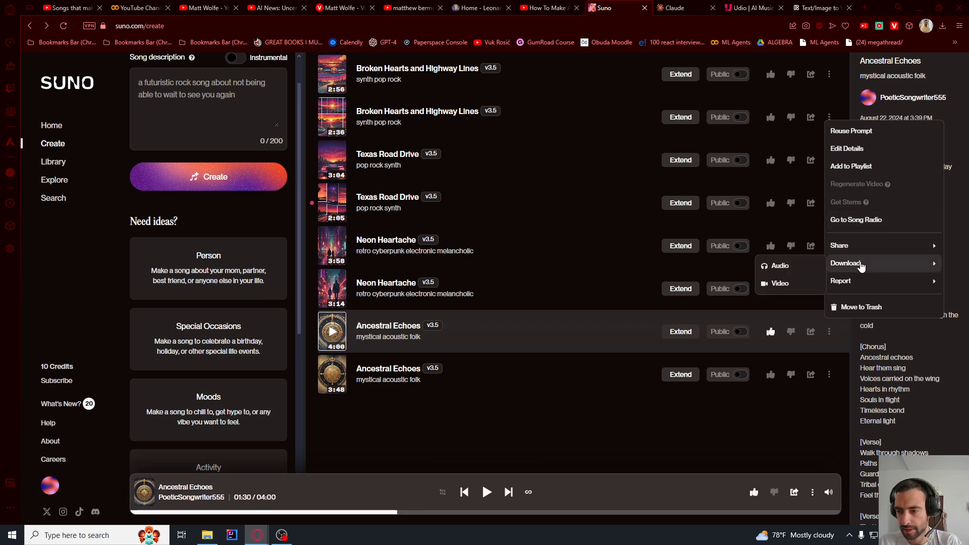
{"action": "left_click", "coordinate": [790, 283]}
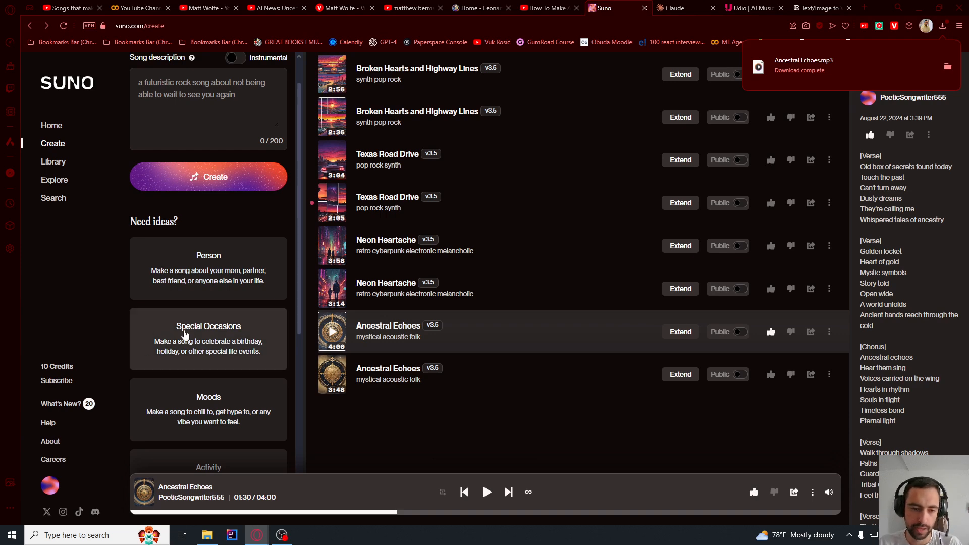
Step: Generate a Suno song from the Moods idea with current mood longing, desired mood happy and genre pop
{"action": "scroll", "coordinate": [186, 323], "scroll_direction": "down", "scroll_amount": 3}
{"action": "scroll", "coordinate": [191, 331], "scroll_direction": "up", "scroll_amount": 2}
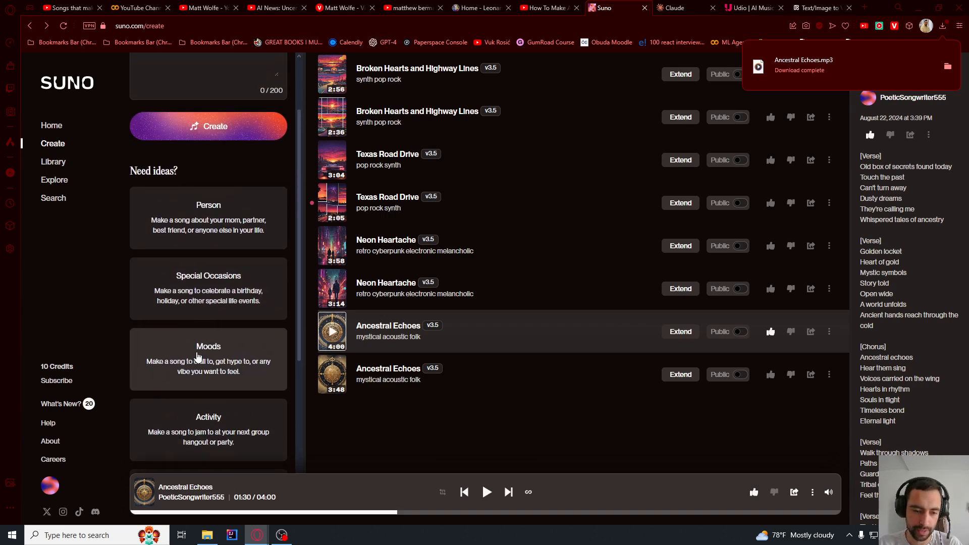
{"action": "left_click", "coordinate": [199, 354]}
{"action": "left_click", "coordinate": [174, 195]}
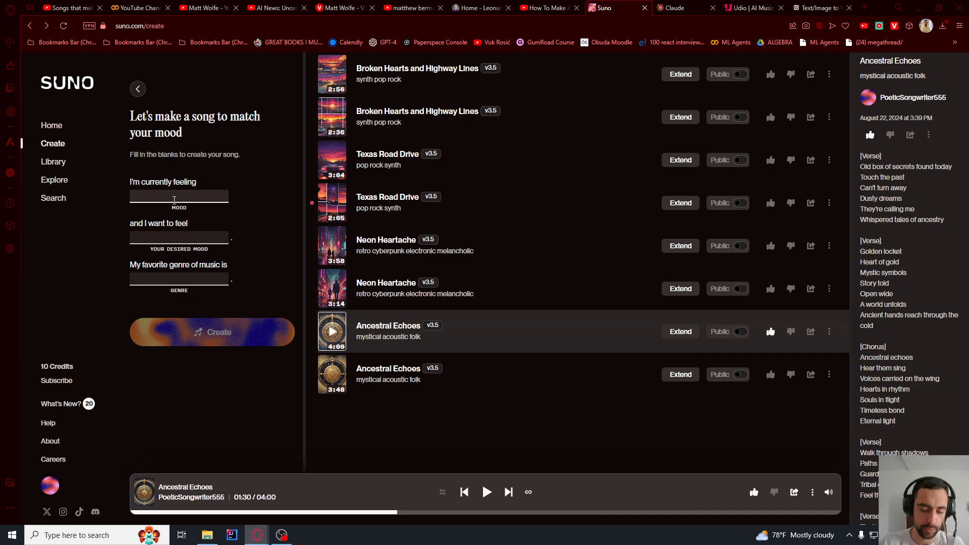
{"action": "type", "text": "longing"}
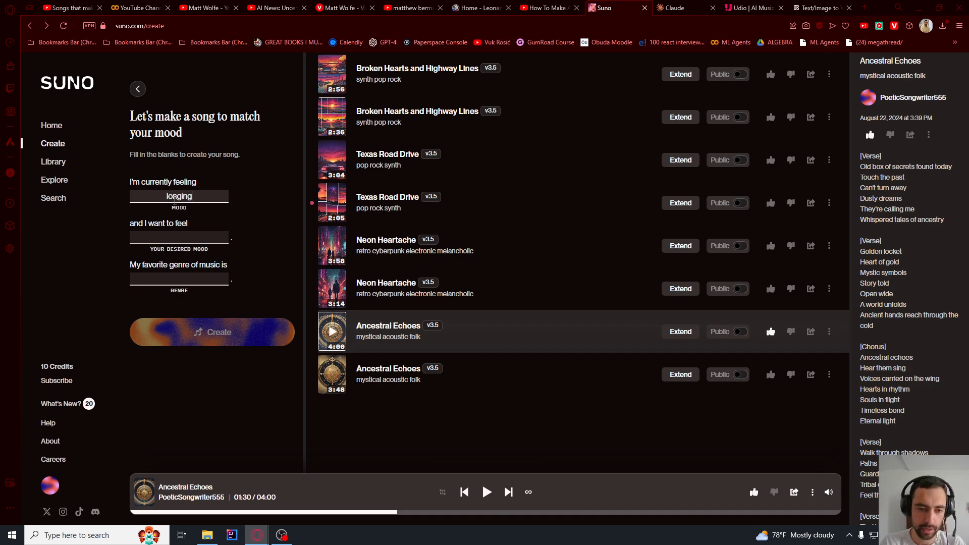
{"action": "left_click", "coordinate": [210, 237]}
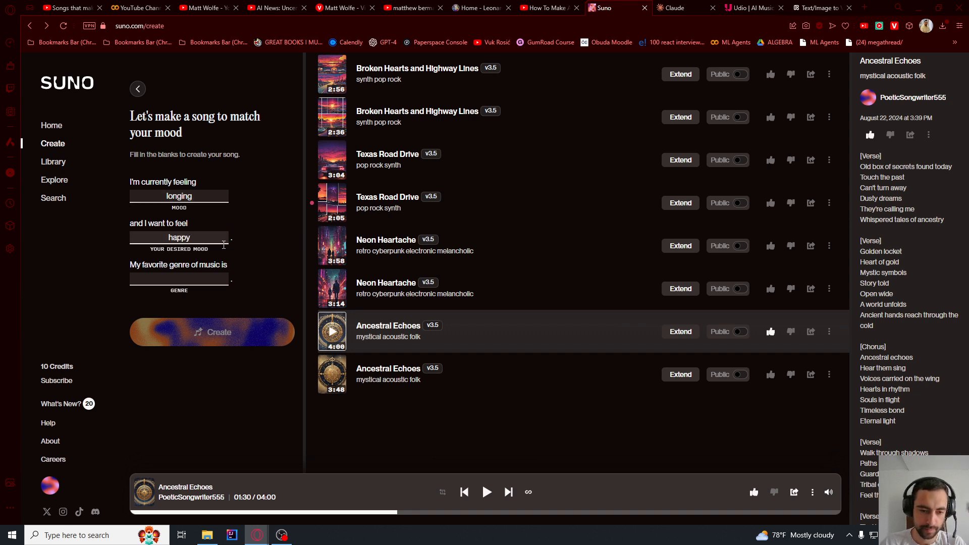
{"action": "left_click", "coordinate": [197, 277]}
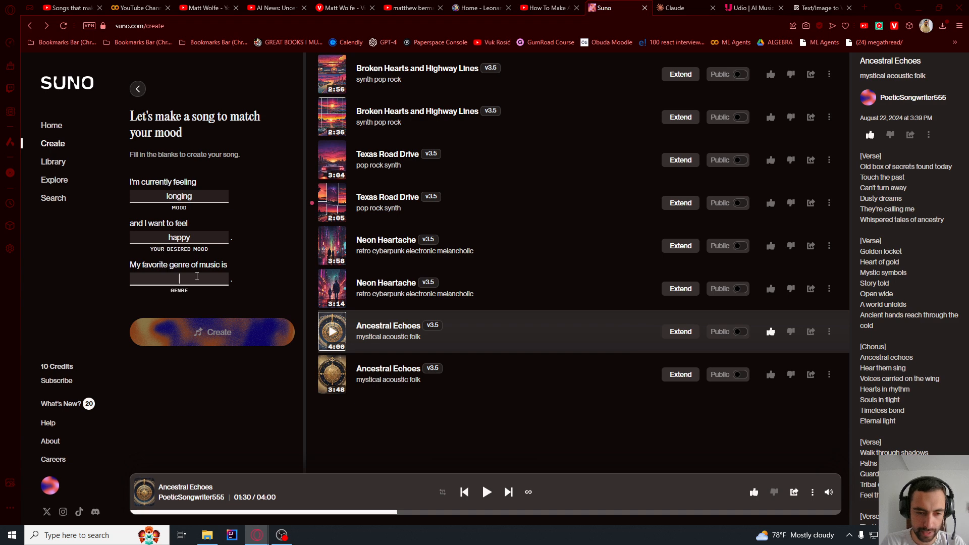
{"action": "type", "text": "pop"}
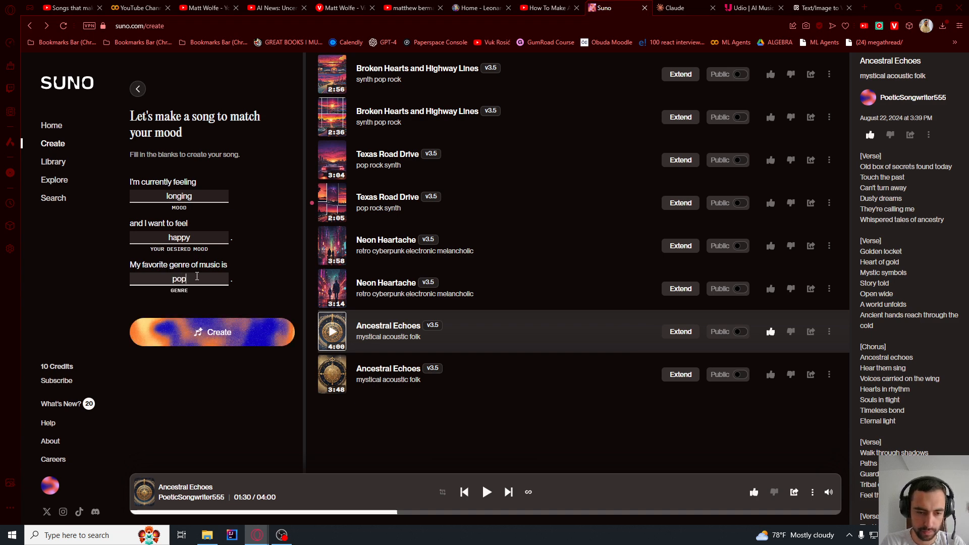
{"action": "left_click", "coordinate": [187, 330]}
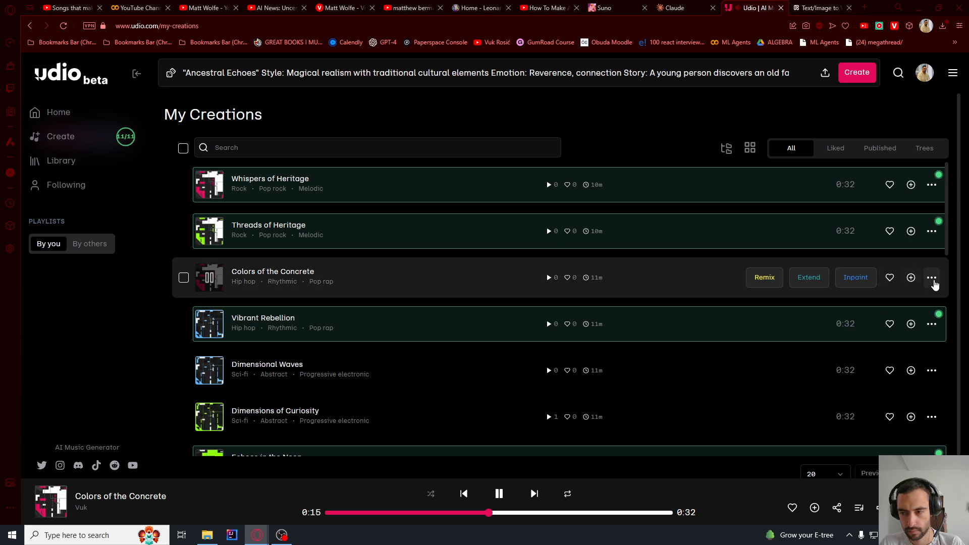
Step: Download the song "Colors of the Concrete" from Udio as an MP3 file
{"action": "left_click", "coordinate": [932, 279]}
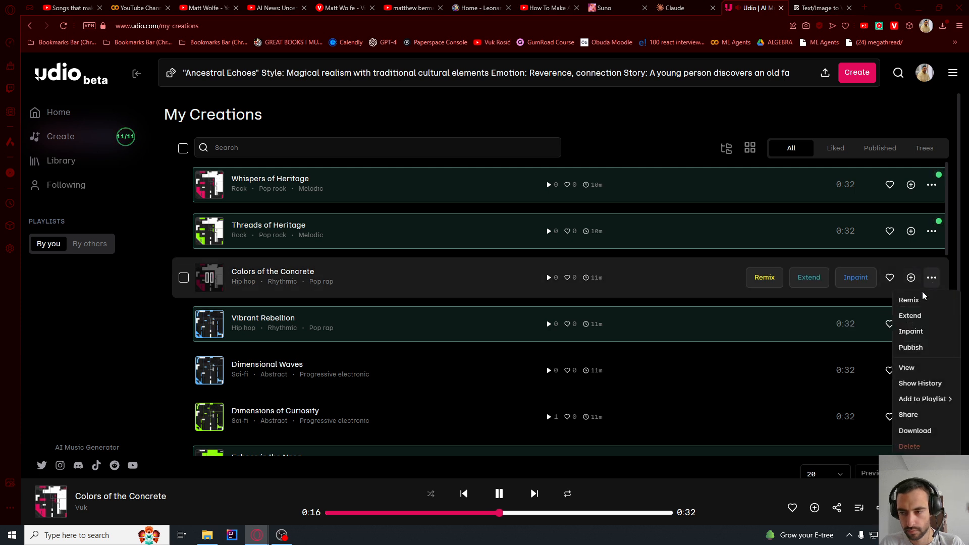
{"action": "left_click", "coordinate": [916, 431]}
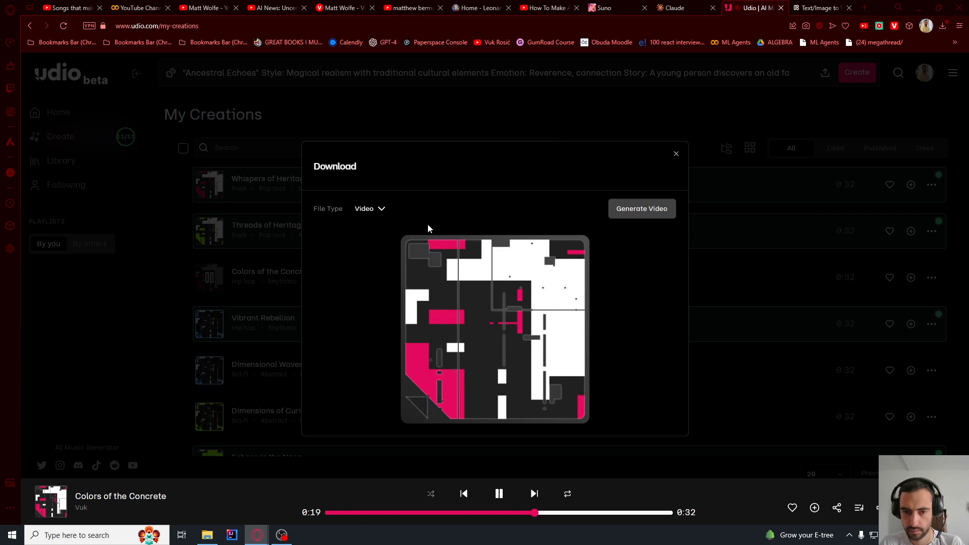
{"action": "left_click", "coordinate": [384, 210]}
{"action": "left_click", "coordinate": [377, 247]}
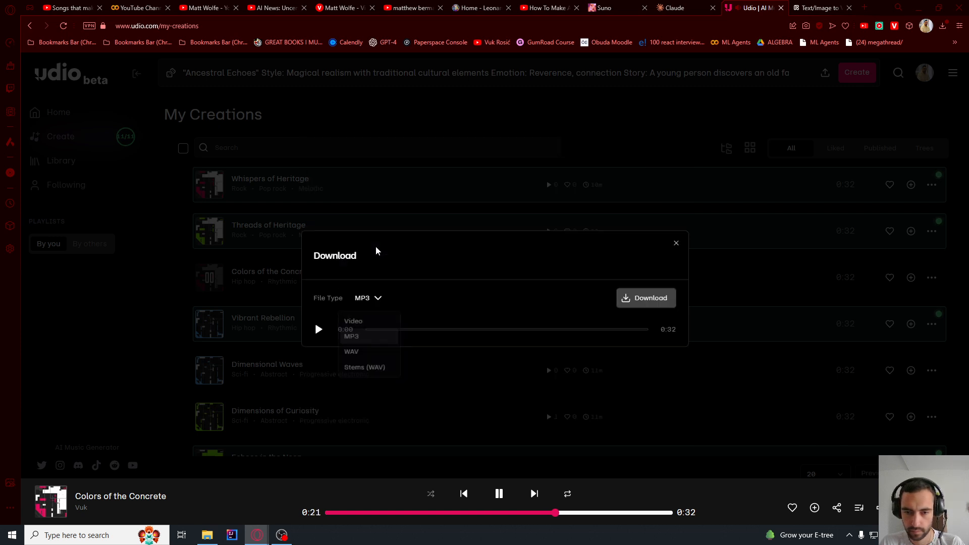
{"action": "left_click", "coordinate": [649, 299]}
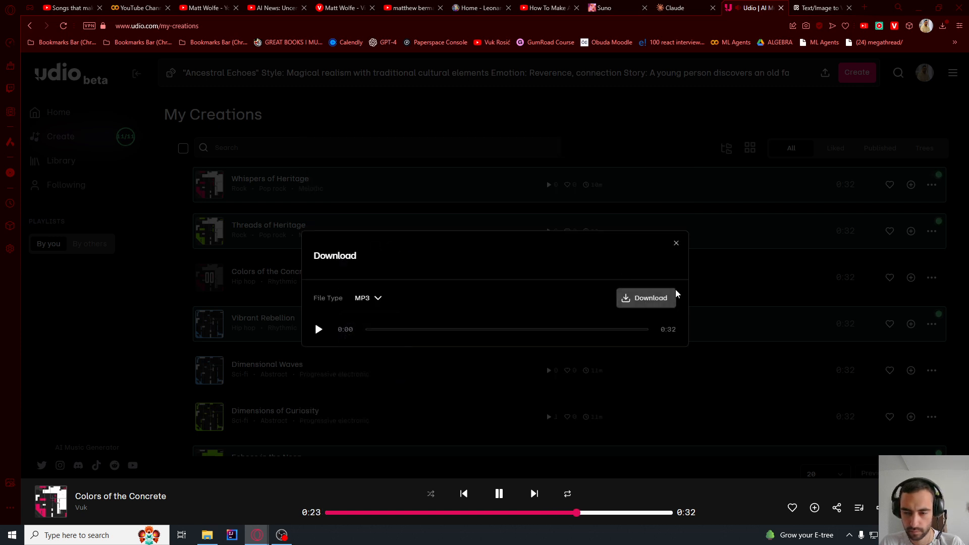
{"action": "left_click", "coordinate": [257, 284]}
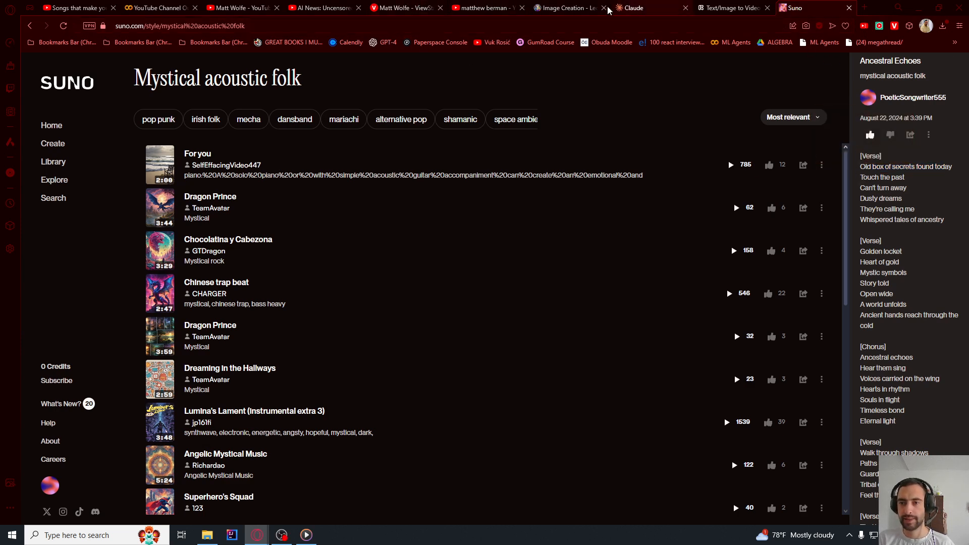
Step: Switch to Leonardo.Ai, generate four Cinematic Concept images from "Old box of secrets found today", and download the first one
{"action": "left_click", "coordinate": [548, 8]}
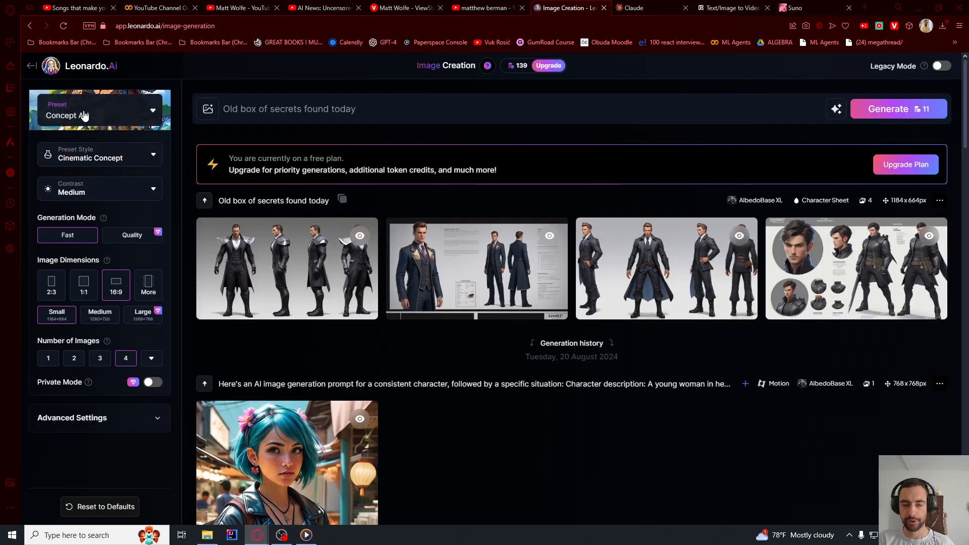
{"action": "left_click", "coordinate": [262, 110]}
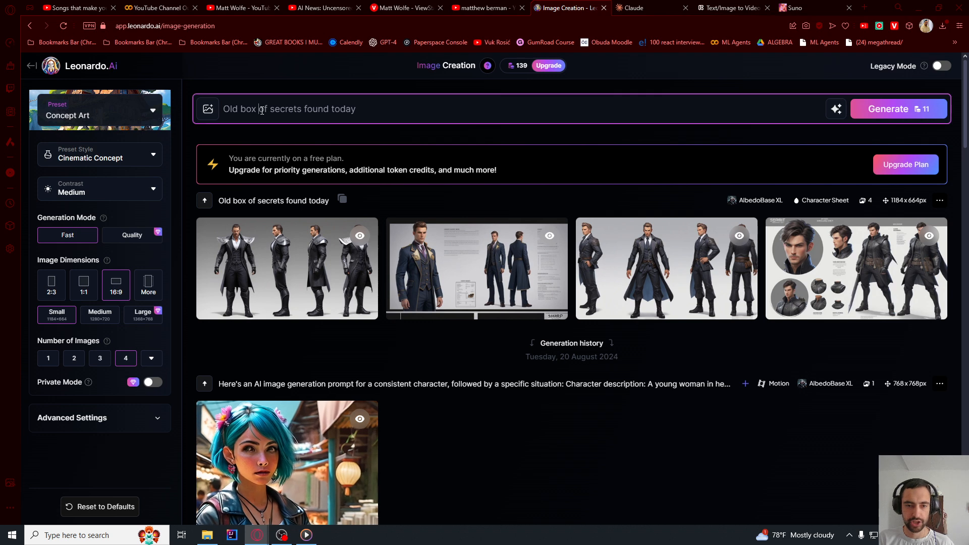
{"action": "key", "text": "ctrl+a"}
{"action": "key", "text": "ctrl+c"}
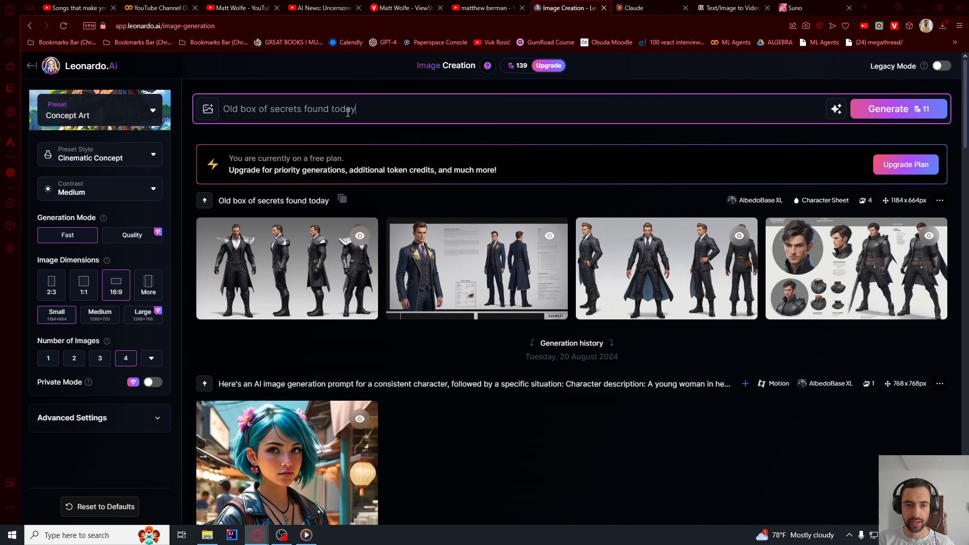
{"action": "left_click", "coordinate": [116, 161]}
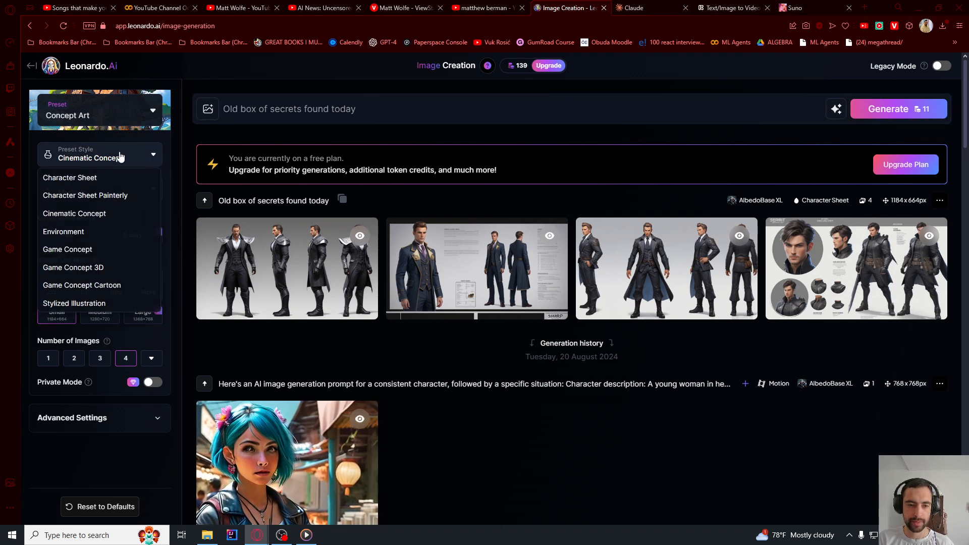
{"action": "left_click", "coordinate": [116, 158]}
{"action": "left_click", "coordinate": [914, 108]}
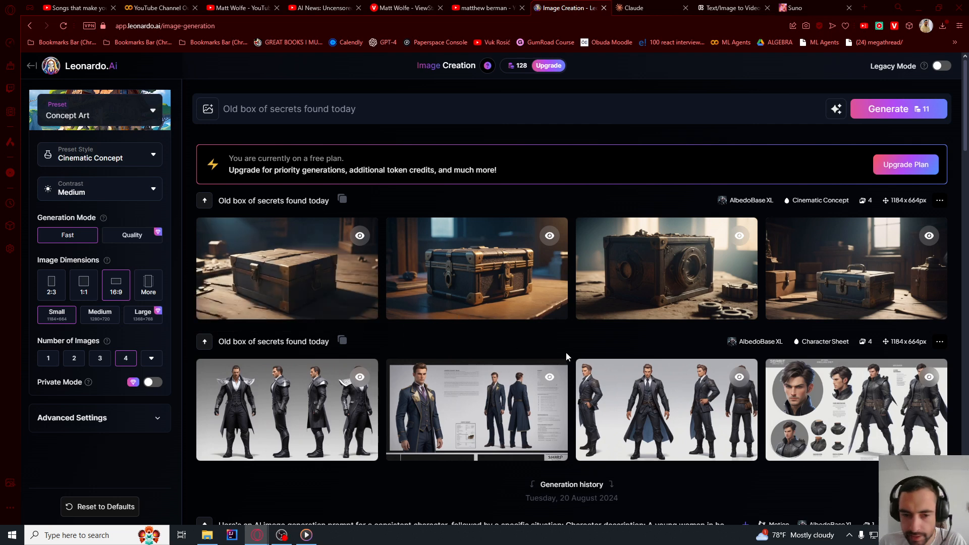
{"action": "mouse_move", "coordinate": [296, 258]}
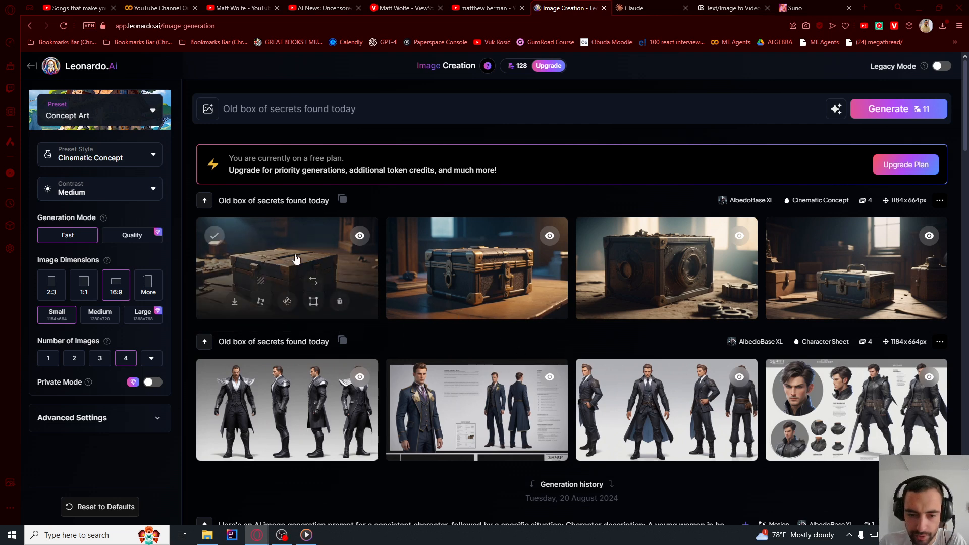
{"action": "left_click", "coordinate": [234, 302]}
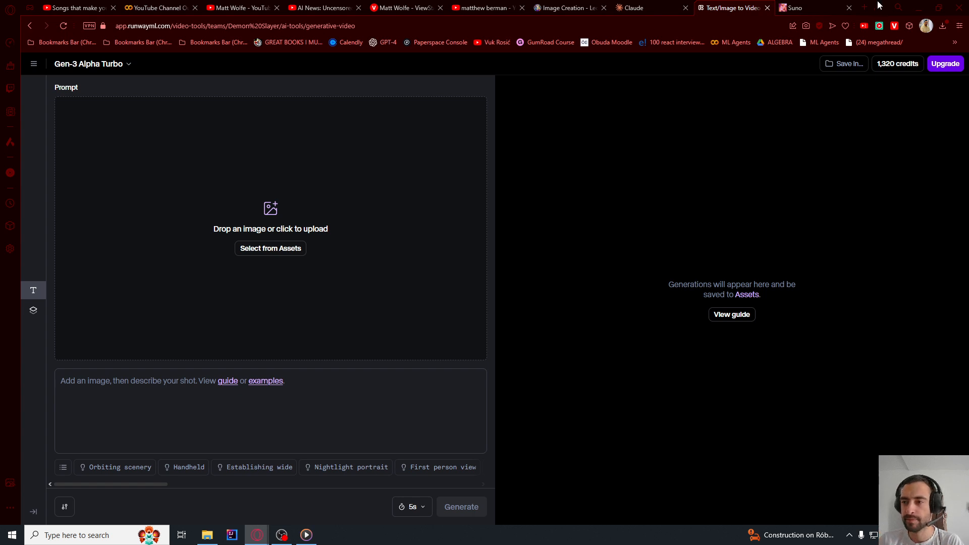
Step: In Runway, add Concept_Art_Old_box_of_secrets_found_today_3.jpg as the first frame with the prompt "Old box of secrets found today"
{"action": "left_click", "coordinate": [942, 28]}
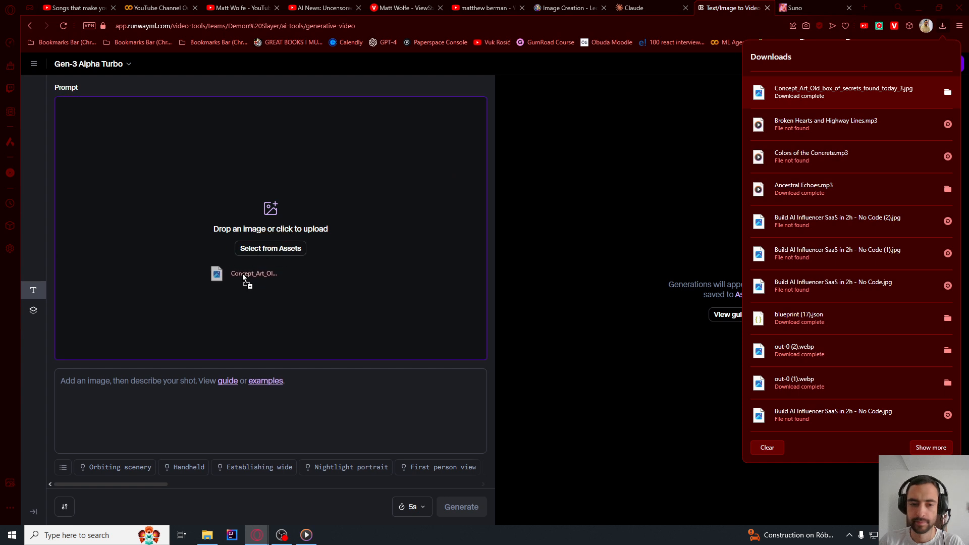
{"action": "left_click_drag", "start_coordinate": [242, 274], "coordinate": [270, 263]}
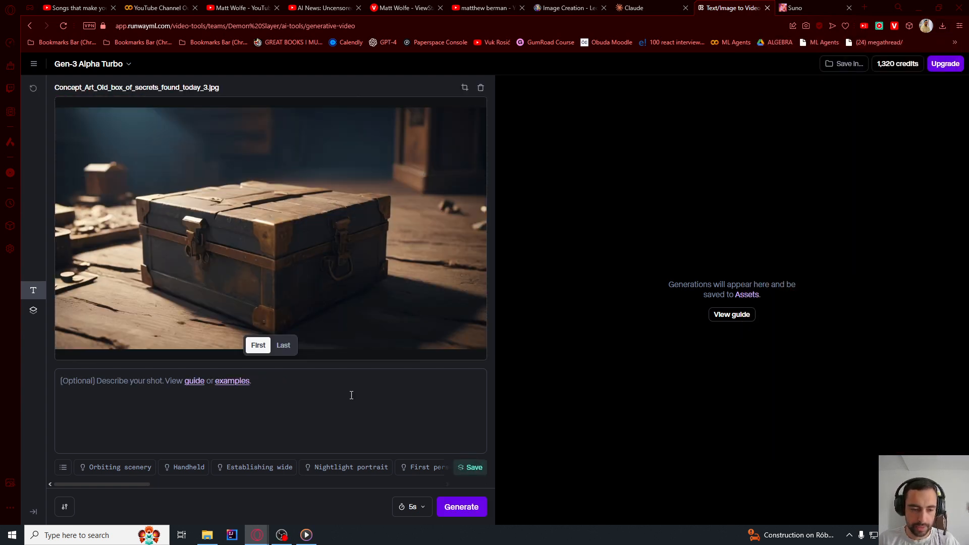
{"action": "left_click", "coordinate": [352, 395]}
{"action": "key", "text": "ctrl+v"}
{"action": "triple_click", "coordinate": [151, 391]}
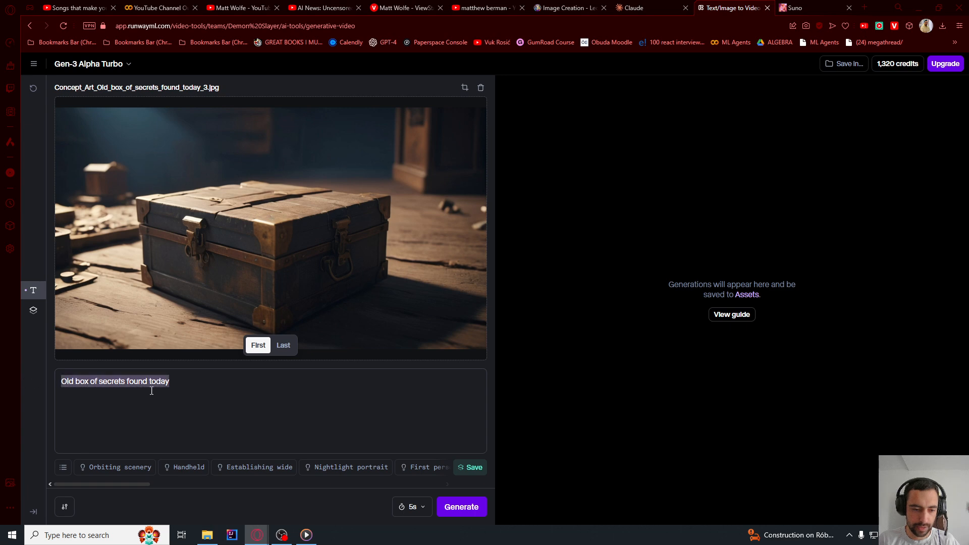
{"action": "left_click", "coordinate": [223, 388]}
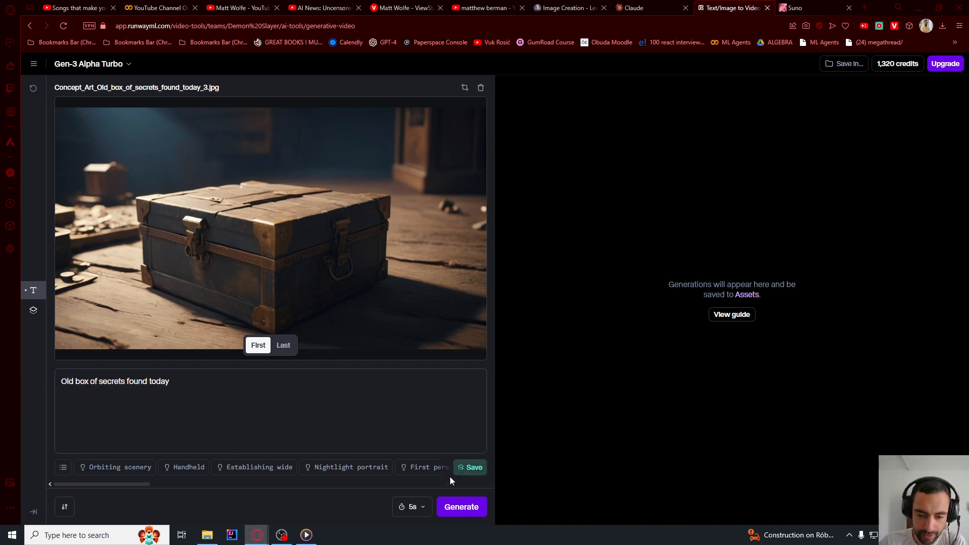
Step: Set the clip duration to 10 seconds, generate the box video, and play it
{"action": "left_click", "coordinate": [413, 506]}
{"action": "left_click", "coordinate": [420, 481]}
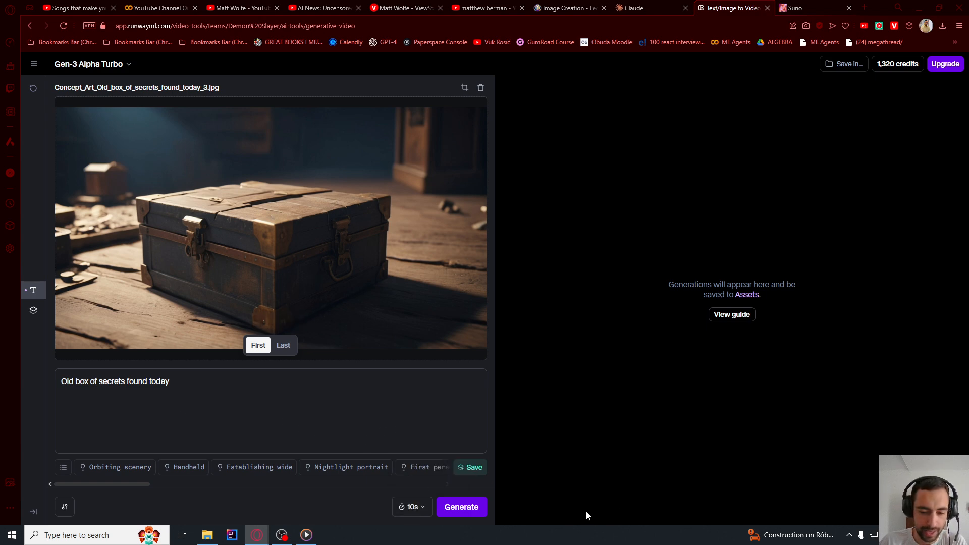
{"action": "left_click", "coordinate": [468, 512]}
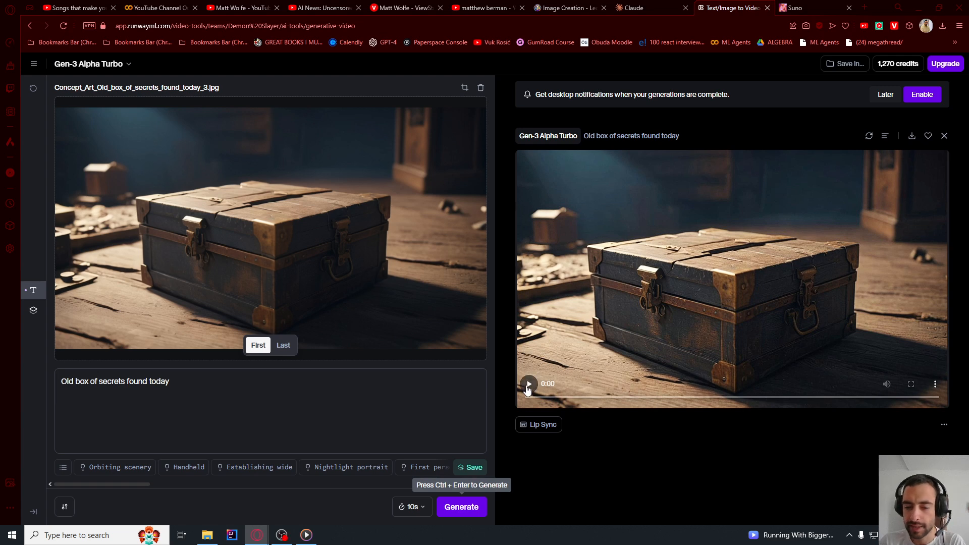
{"action": "left_click", "coordinate": [528, 386]}
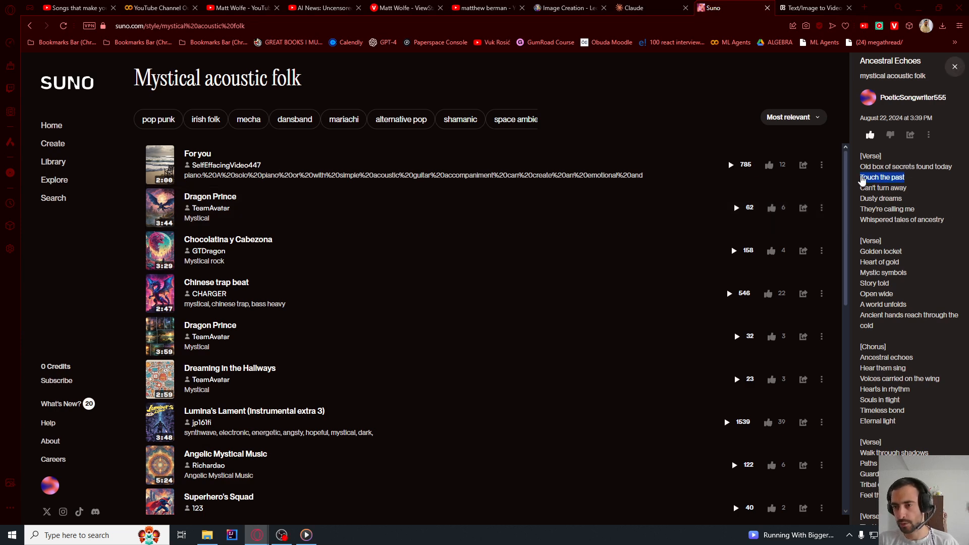
Step: Switch to Leonardo.Ai and generate Cinematic Concept images from the lyric line "Touch the past"
{"action": "left_click", "coordinate": [661, 5]}
{"action": "left_click", "coordinate": [538, 9]}
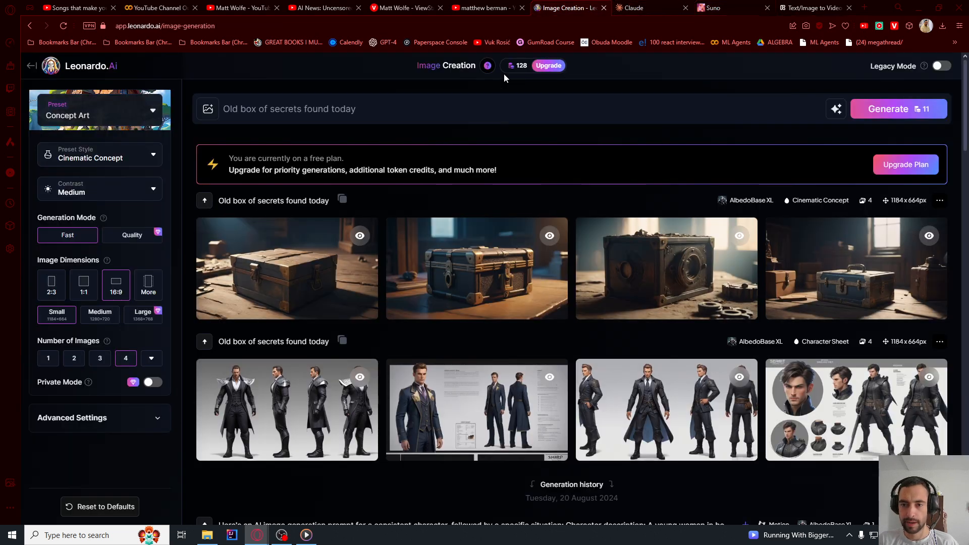
{"action": "left_click", "coordinate": [498, 105]}
{"action": "key", "text": "ctrl+a"}
{"action": "type", "text": "Touch the past"}
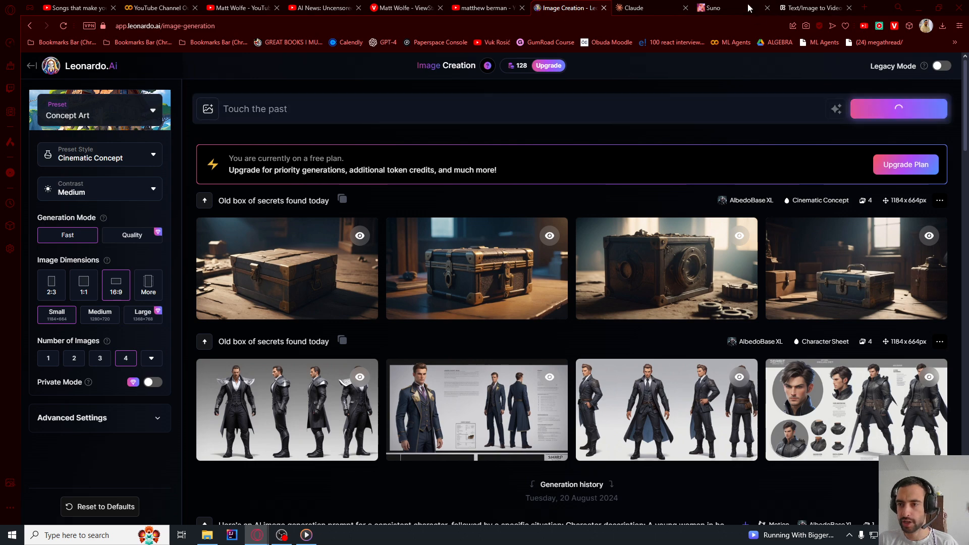
Step: Copy the lyric line "Can't turn away" from the Suno song and generate images from it in Leonardo.Ai
{"action": "left_click", "coordinate": [712, 7]}
{"action": "left_click_drag", "start_coordinate": [912, 195], "coordinate": [859, 188]}
{"action": "key", "text": "ctrl+c"}
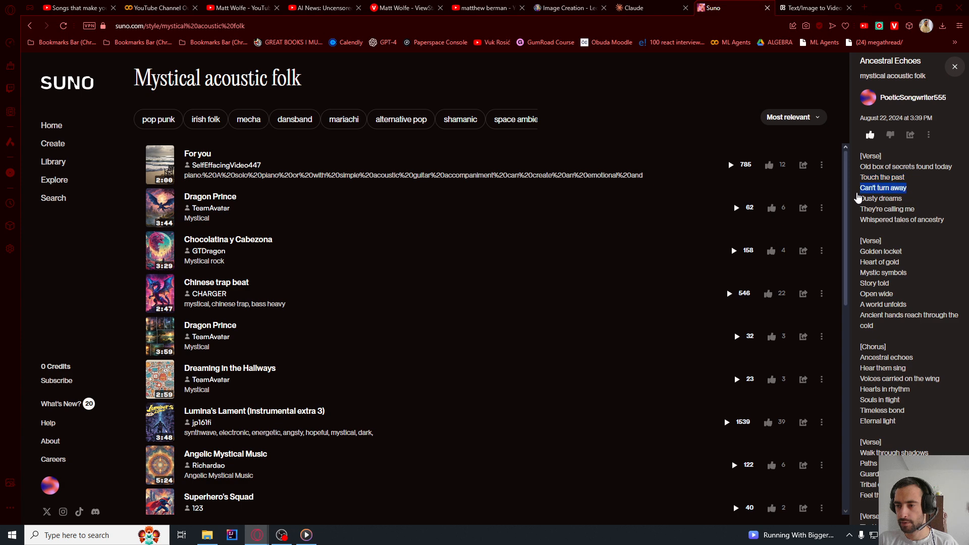
{"action": "left_click", "coordinate": [566, 8]}
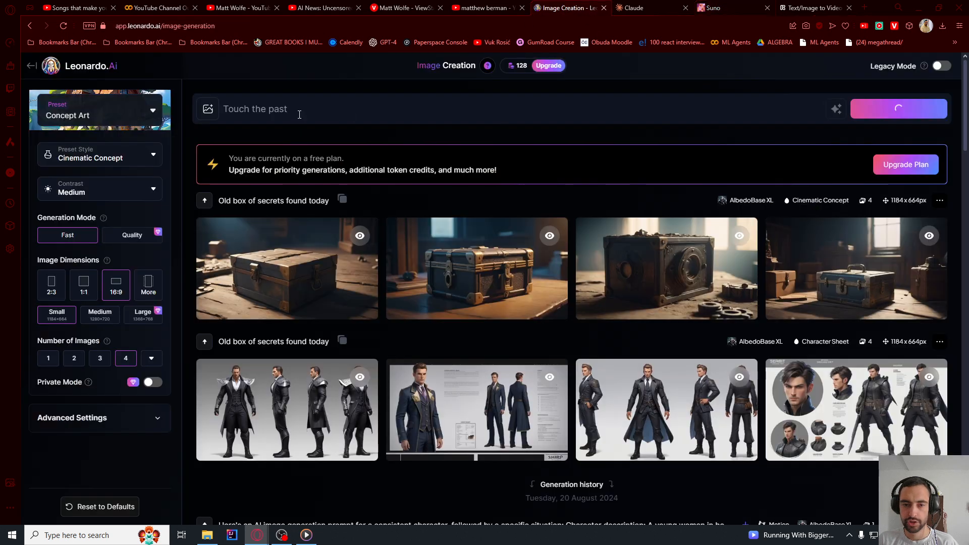
{"action": "left_click", "coordinate": [299, 114]}
{"action": "key", "text": "ctrl+v"}
{"action": "key", "text": "ctrl+a"}
{"action": "key", "text": "ctrl+v"}
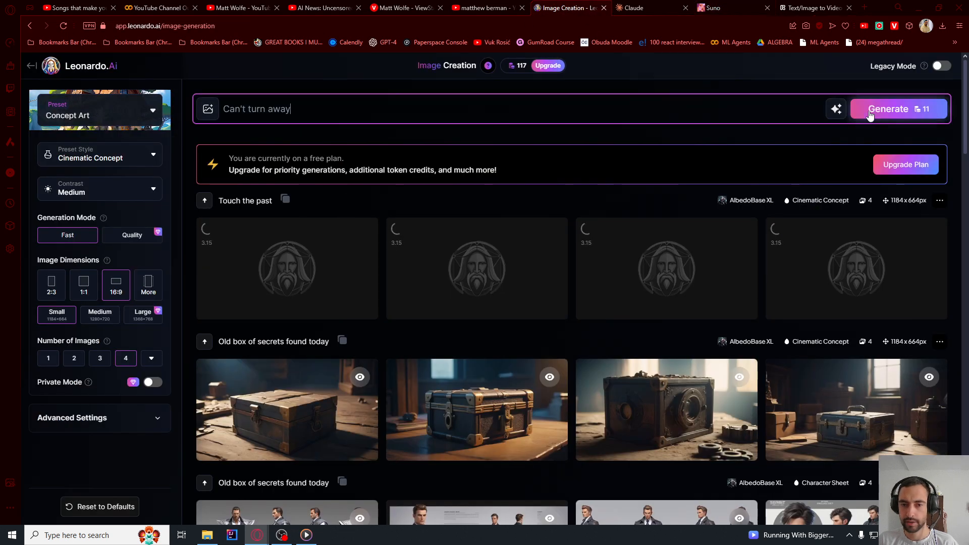
{"action": "left_click", "coordinate": [901, 113]}
Step: Download the first "Touch the past" image, showing the woman among stone columns
{"action": "scroll", "coordinate": [319, 238], "scroll_direction": "down", "scroll_amount": 3}
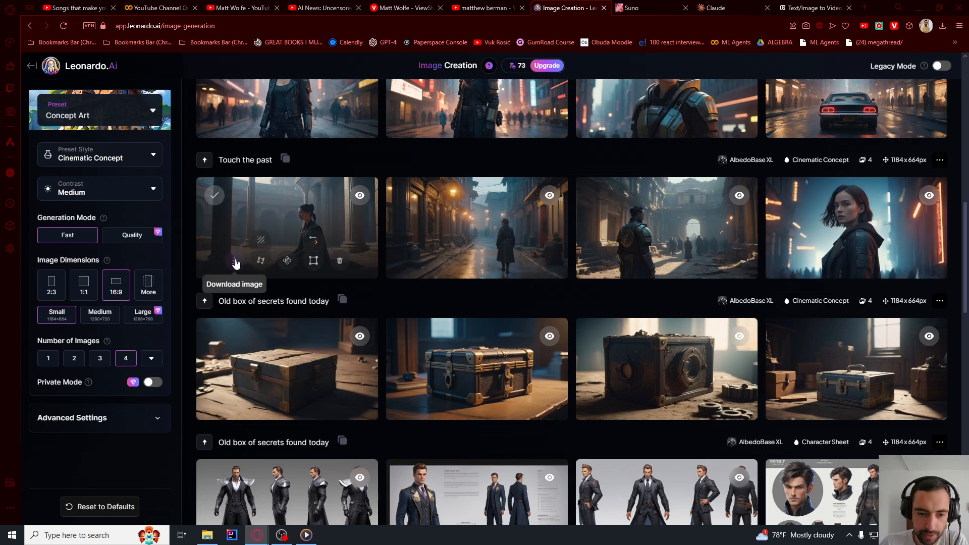
{"action": "left_click", "coordinate": [236, 262]}
{"action": "scroll", "coordinate": [303, 275], "scroll_direction": "up", "scroll_amount": 2}
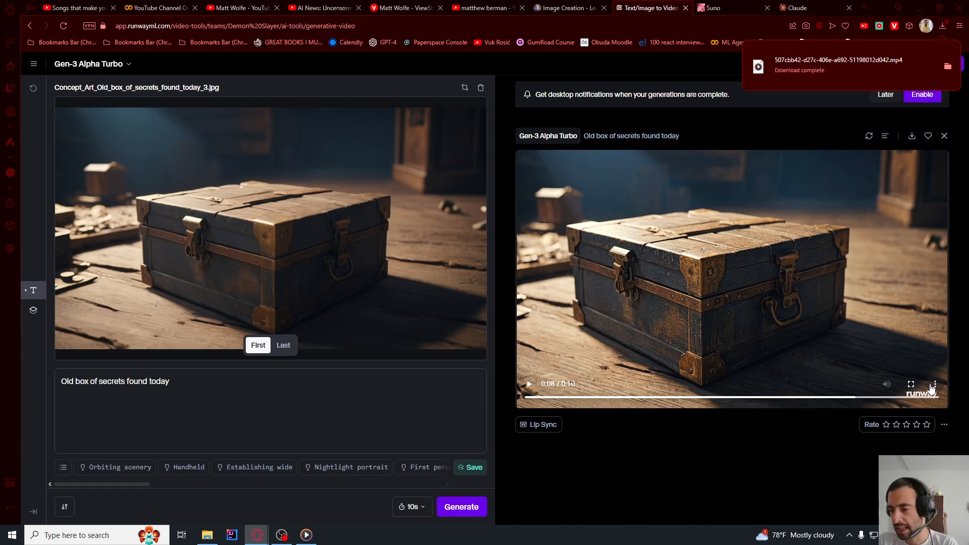
Step: Download the box video from Runway and replace the input image with Concept_Art_Touch_the_past_3.jpg
{"action": "left_click", "coordinate": [934, 386]}
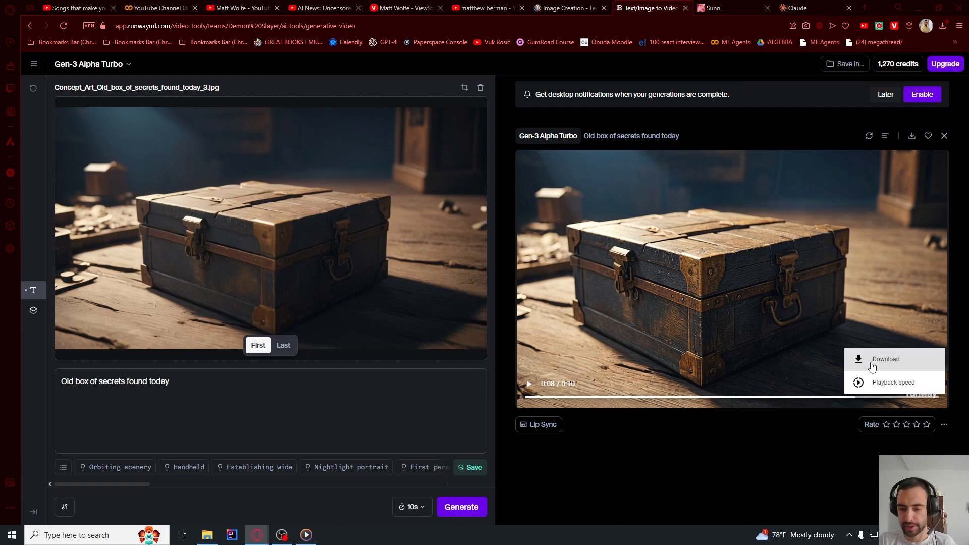
{"action": "left_click", "coordinate": [872, 363]}
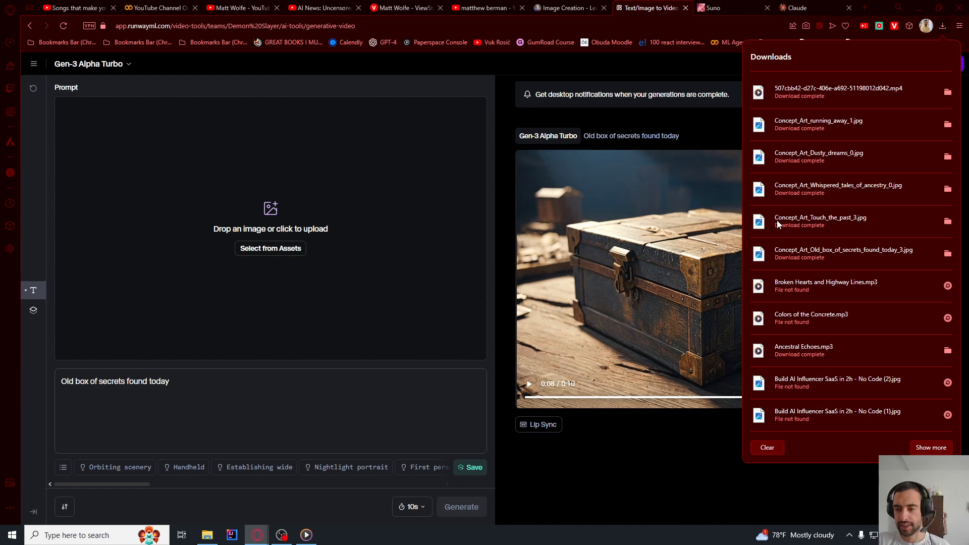
{"action": "left_click", "coordinate": [252, 211]}
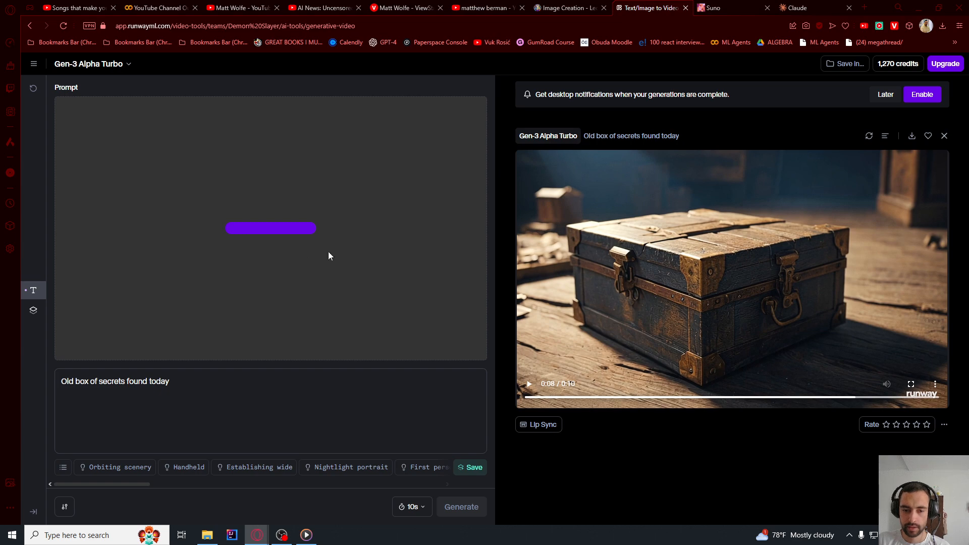
Step: Generate a 10-second Runway video with the song's lyric line "Touch the past" as its prompt, and clear the input image
{"action": "left_click", "coordinate": [738, 7]}
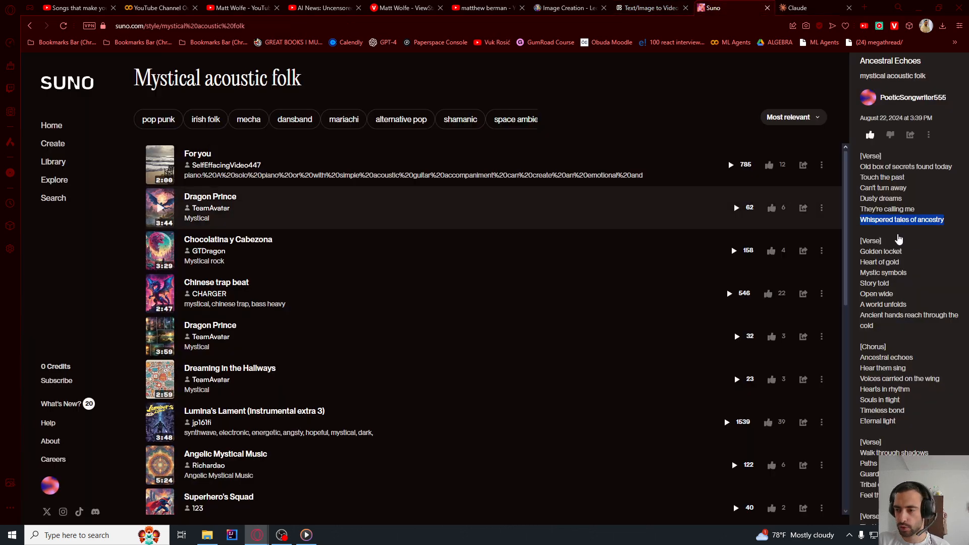
{"action": "left_click", "coordinate": [908, 182]}
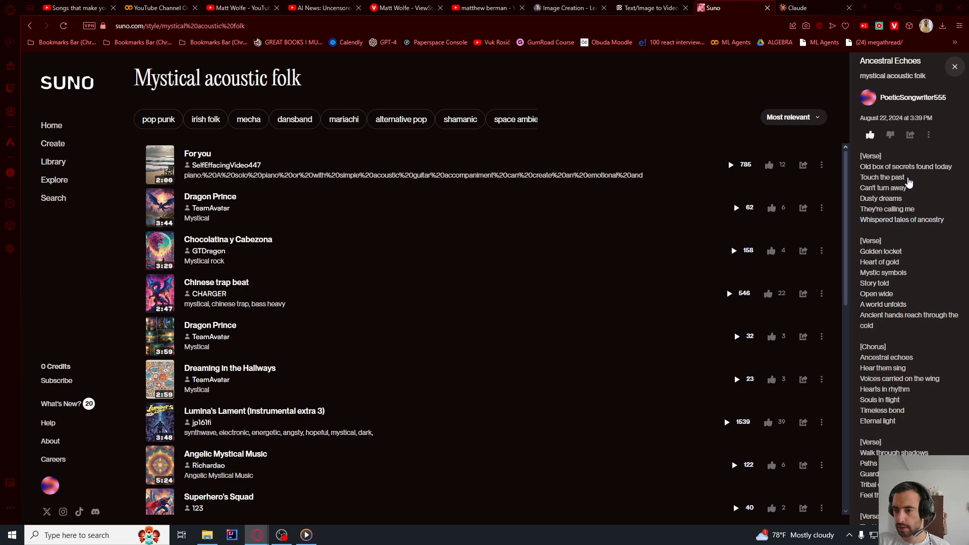
{"action": "left_click", "coordinate": [656, 7]}
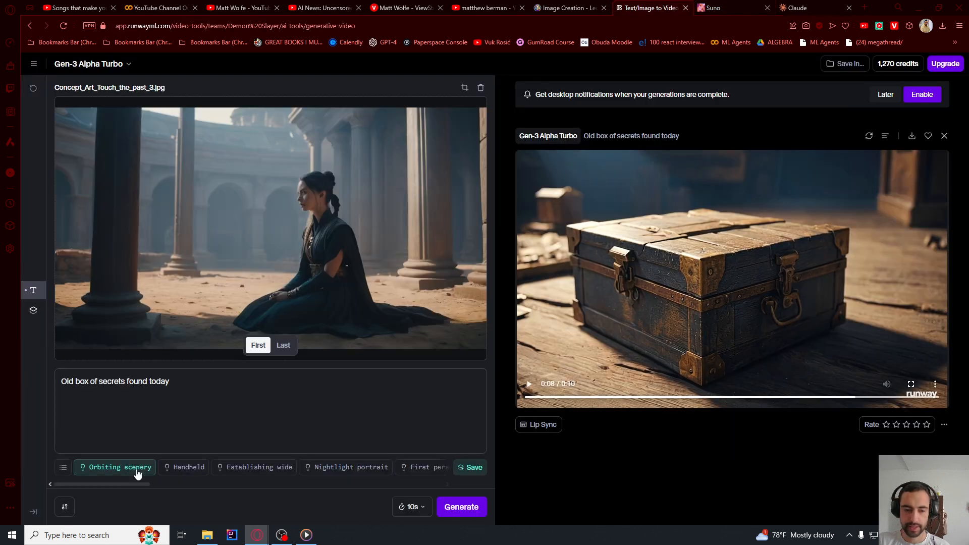
{"action": "left_click", "coordinate": [192, 398]}
{"action": "key", "text": "ctrl+a"}
{"action": "type", "text": "Touch the past"}
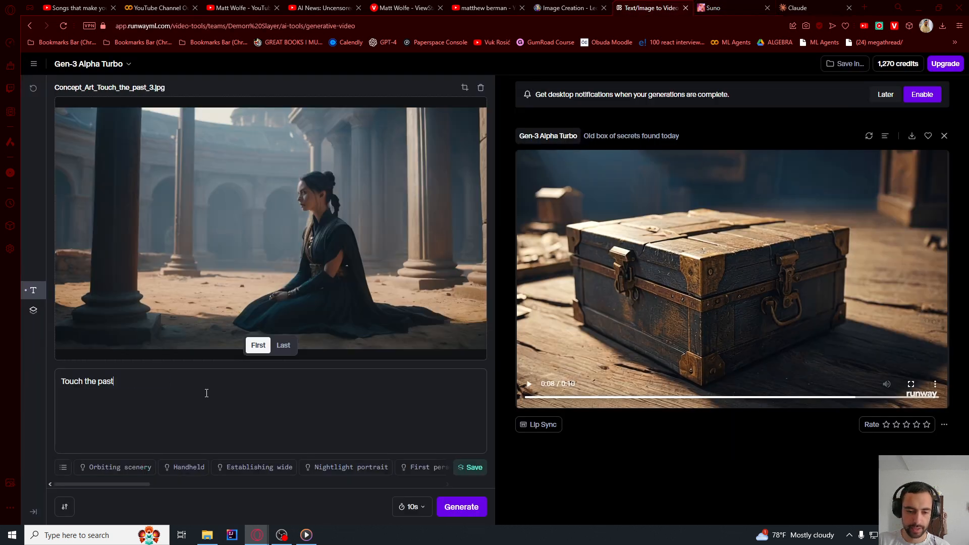
{"action": "left_click", "coordinate": [461, 507]}
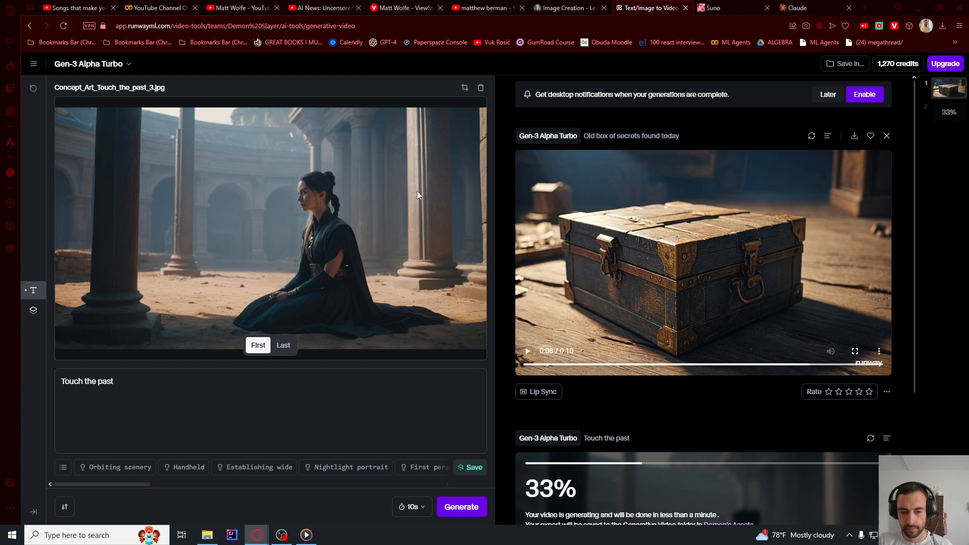
{"action": "left_click", "coordinate": [480, 89]}
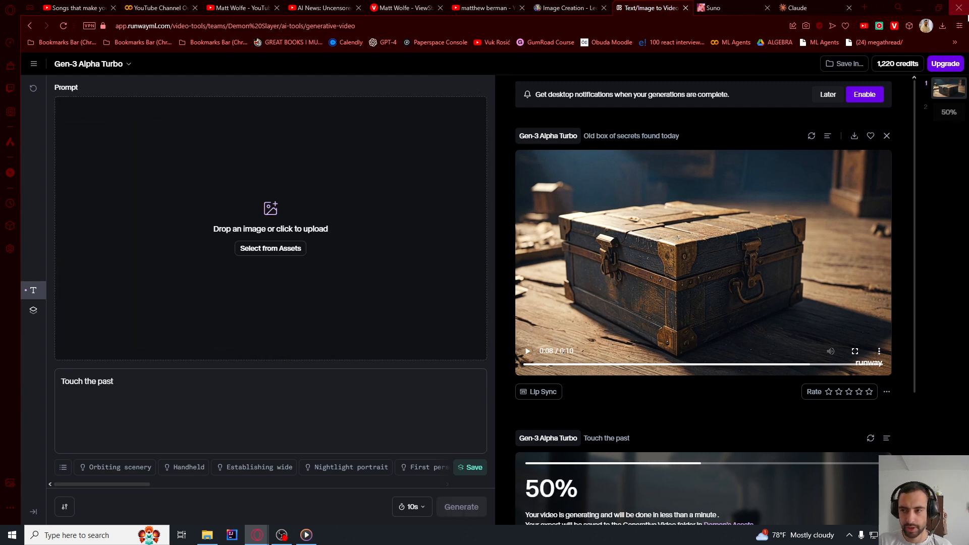
Step: Load the downloaded Concept_Art_Whispered_tales_of_ancestry_0.jpg as Runway's input image
{"action": "left_click", "coordinate": [941, 26]}
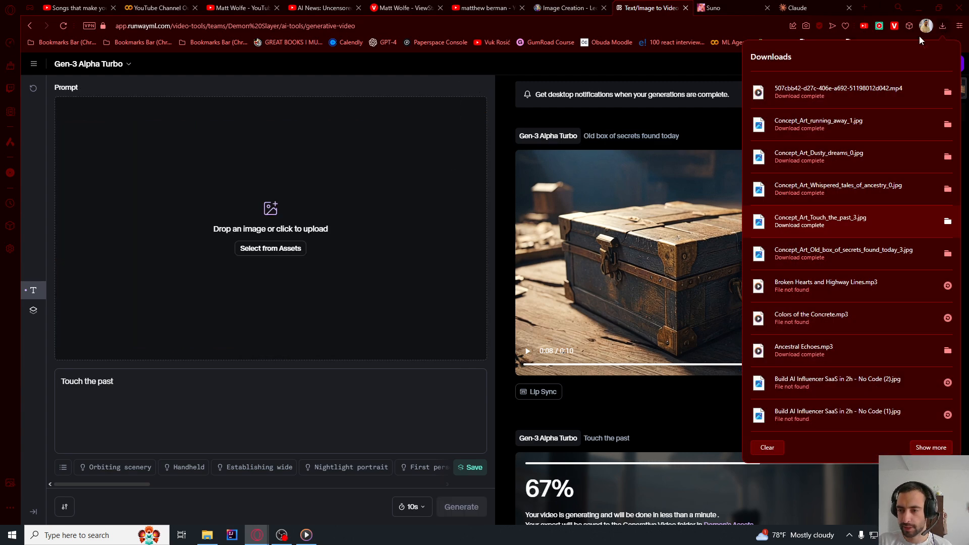
{"action": "left_click_drag", "start_coordinate": [807, 191], "coordinate": [273, 212]}
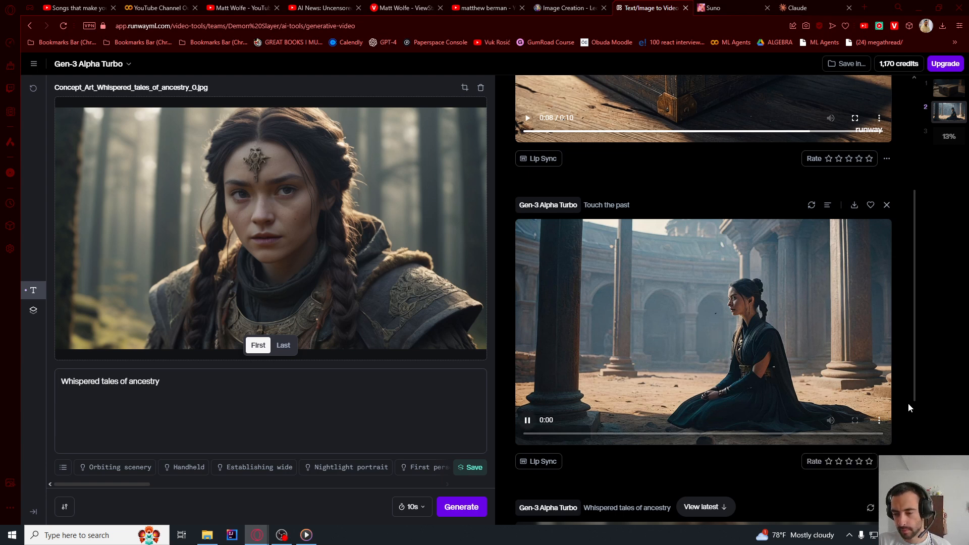
Step: Preview the generated "Whispered tales of ancestry" and "Can't turn away" clips in Runway
{"action": "scroll", "coordinate": [853, 370], "scroll_direction": "down", "scroll_amount": 1}
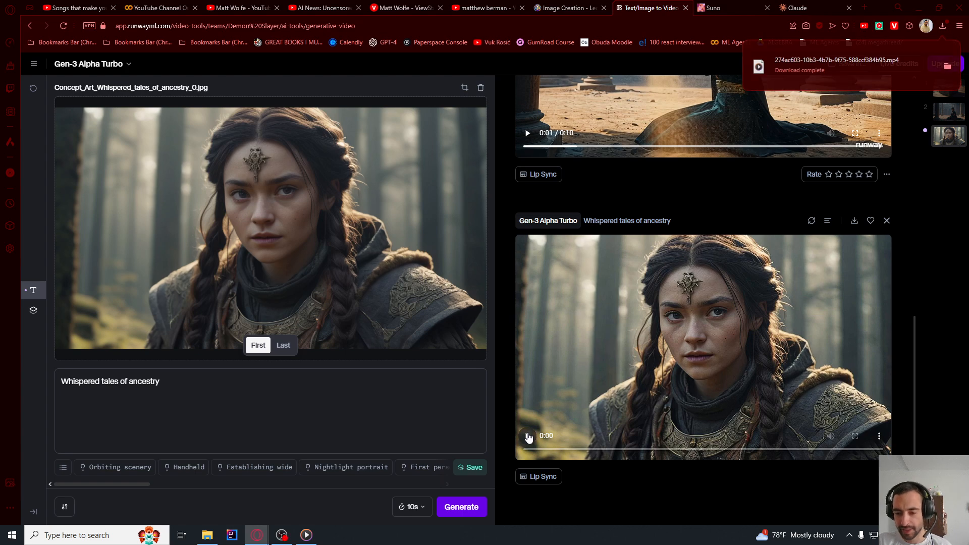
{"action": "left_click", "coordinate": [529, 437]}
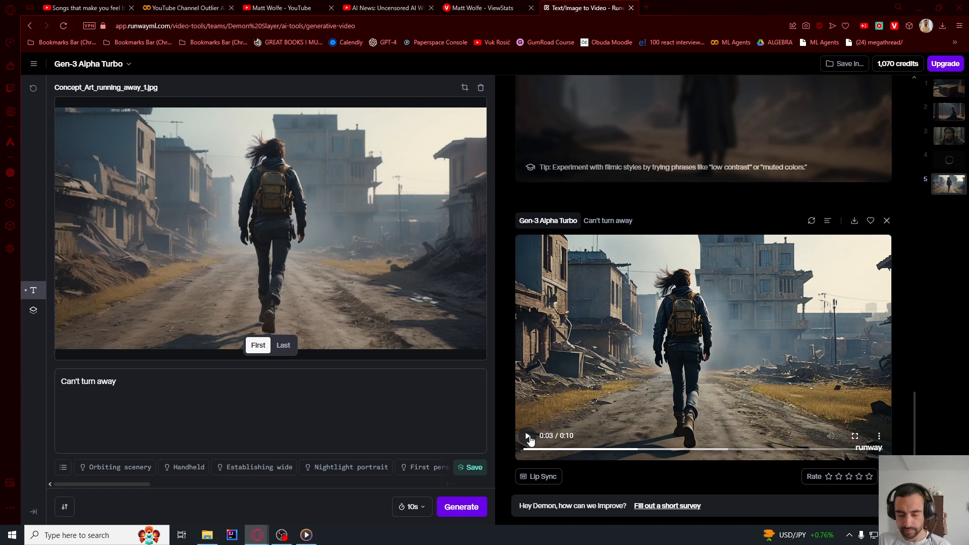
{"action": "left_click", "coordinate": [528, 437]}
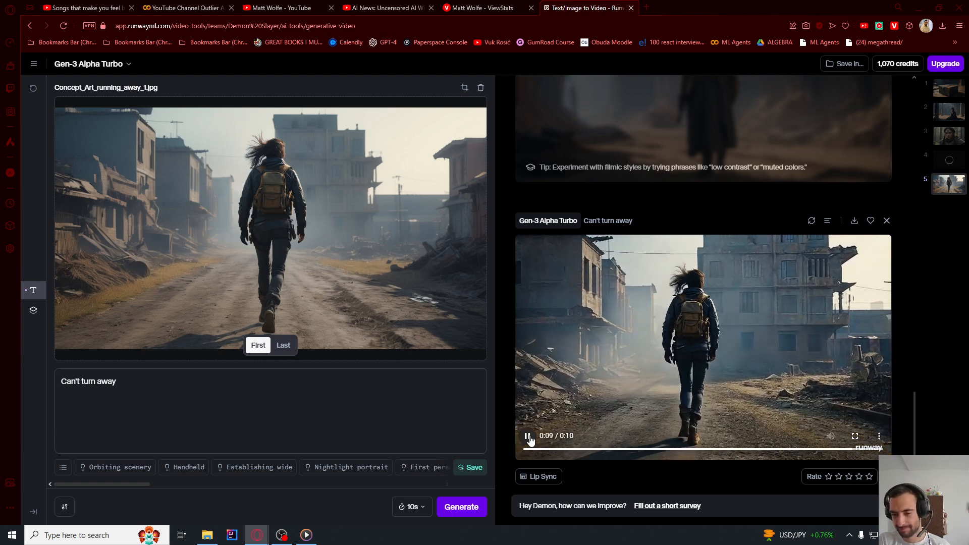
{"action": "scroll", "coordinate": [513, 309], "scroll_direction": "up", "scroll_amount": 5}
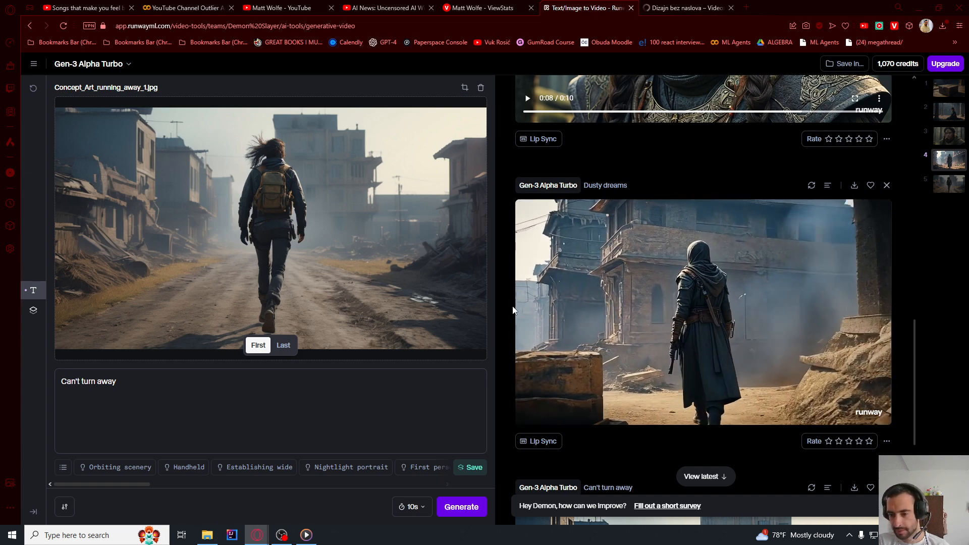
Step: Switch to Canva and create a blank 1920 × 1080 px video design
{"action": "key", "text": "ctrl+Tab"}
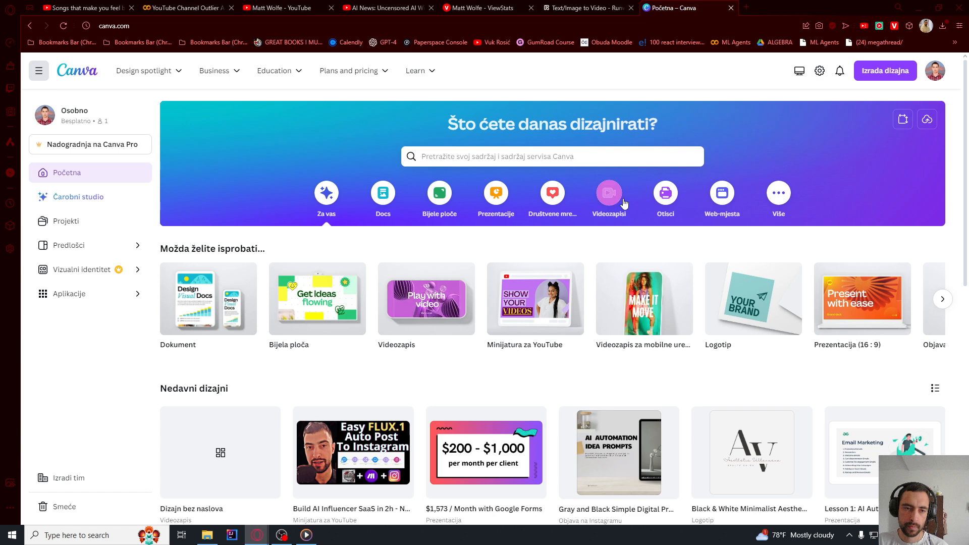
{"action": "left_click", "coordinate": [609, 196]}
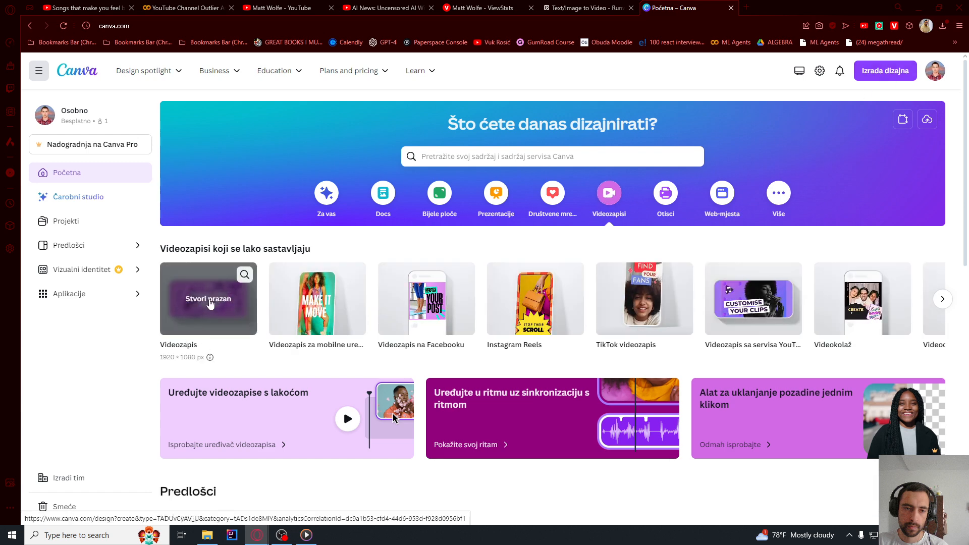
{"action": "left_click", "coordinate": [208, 302]}
Step: Add Concept_Art_Old_box_of_secrets_found_today_3.jpg from Downloads to the video page and extend the page to about 10.8 seconds
{"action": "key", "text": "alt+Tab"}
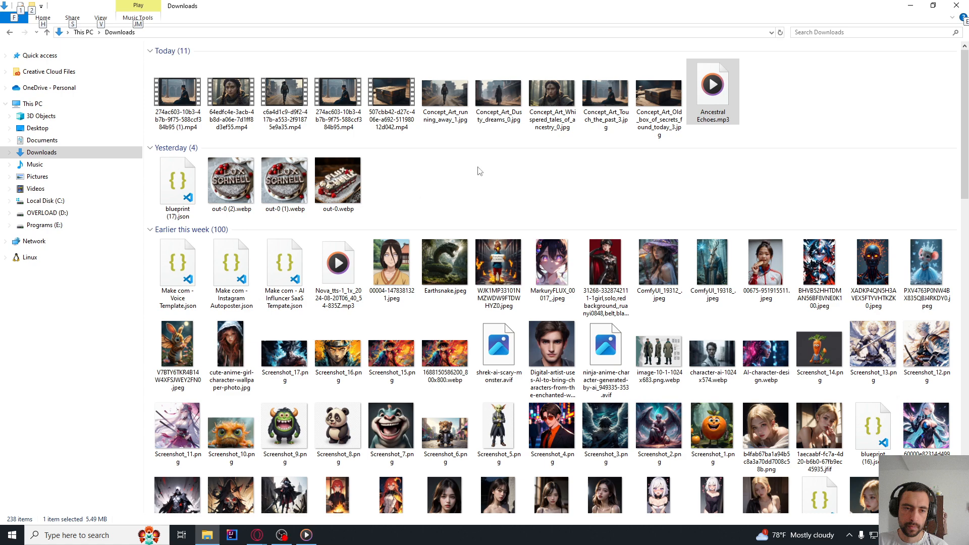
{"action": "left_click_drag", "start_coordinate": [659, 98], "coordinate": [555, 268]}
{"action": "key", "text": "alt+Tab"}
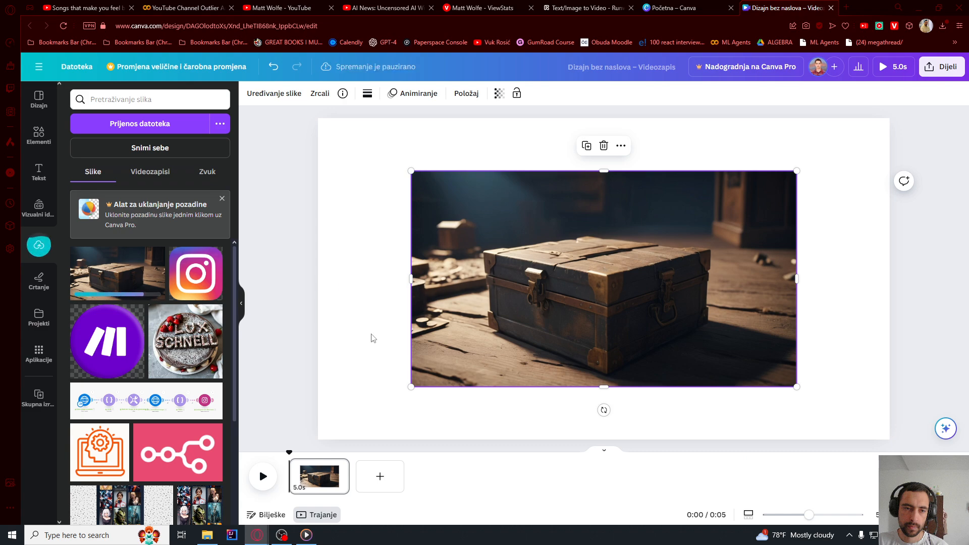
{"action": "left_click_drag", "start_coordinate": [348, 477], "coordinate": [422, 494]}
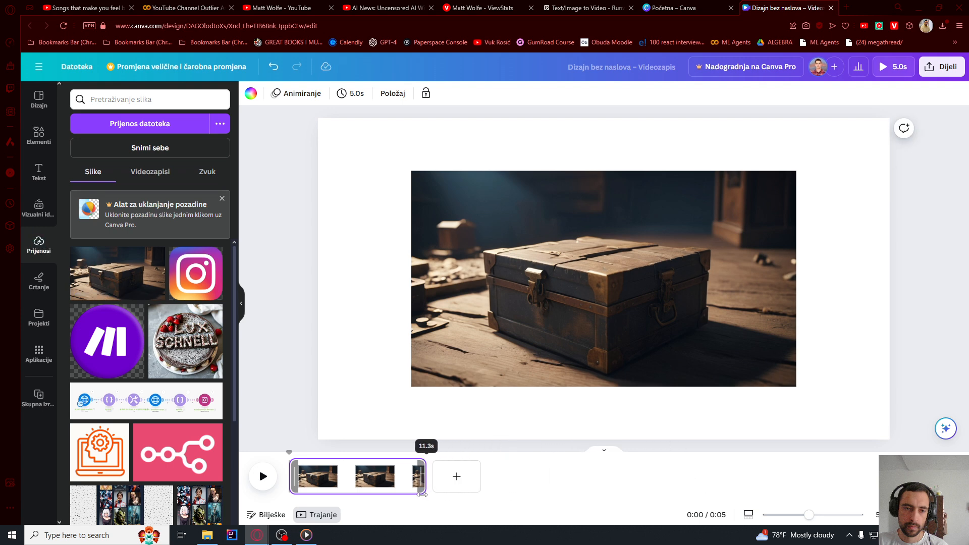
Step: Upload Ancestral Echoes.mp3, place it at the start of the timeline, and extend the chest image page to 16.1 seconds
{"action": "key", "text": "alt+Tab"}
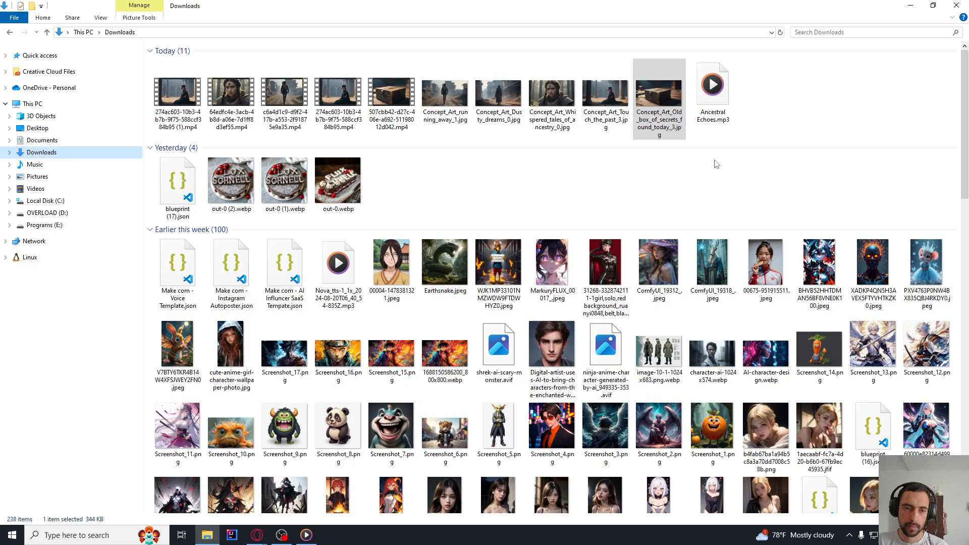
{"action": "left_click_drag", "start_coordinate": [713, 86], "coordinate": [183, 270]}
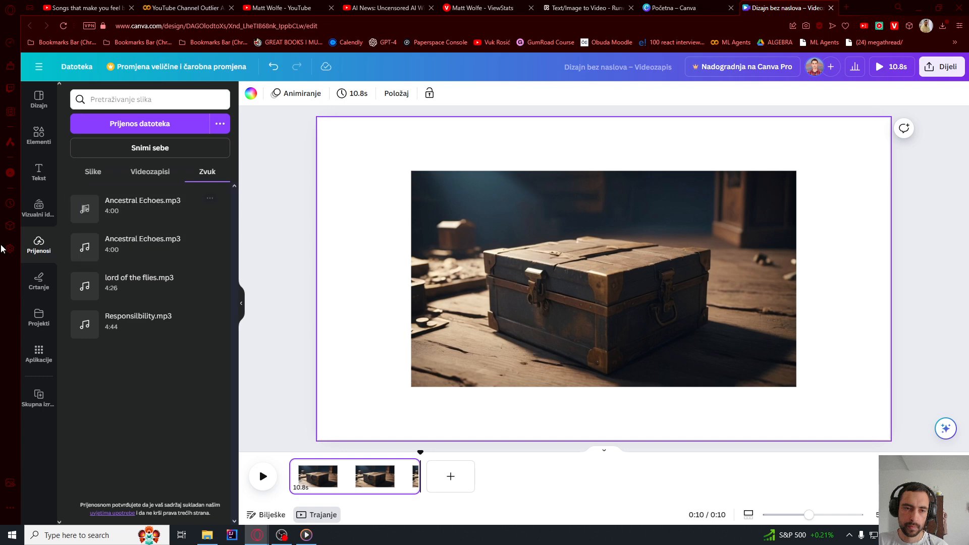
{"action": "left_click_drag", "start_coordinate": [119, 212], "coordinate": [349, 487]}
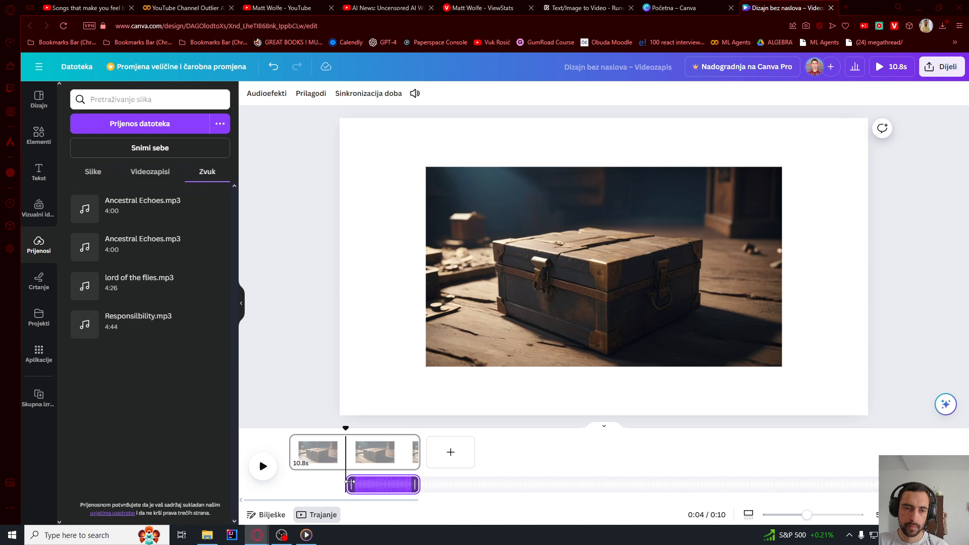
{"action": "left_click_drag", "start_coordinate": [362, 487], "coordinate": [307, 488]}
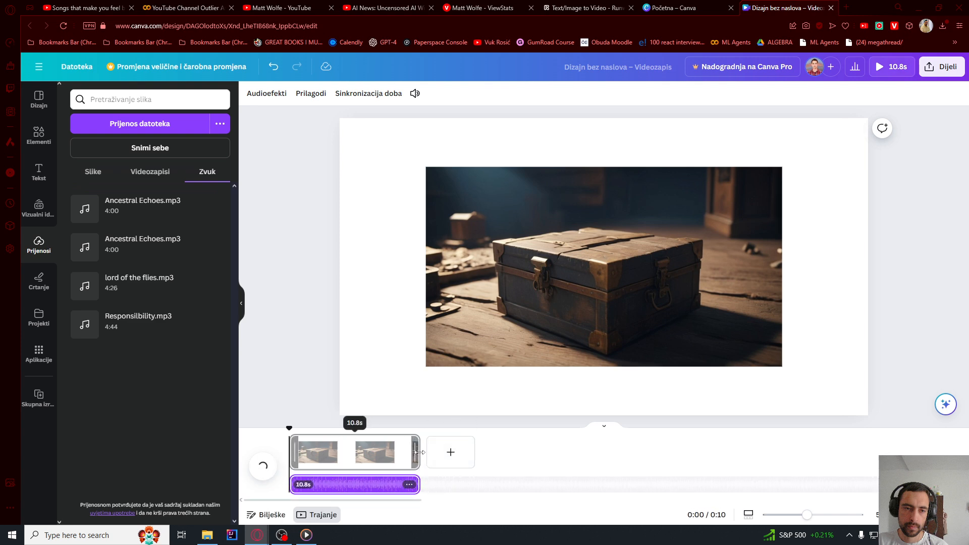
{"action": "left_click_drag", "start_coordinate": [421, 457], "coordinate": [483, 457]}
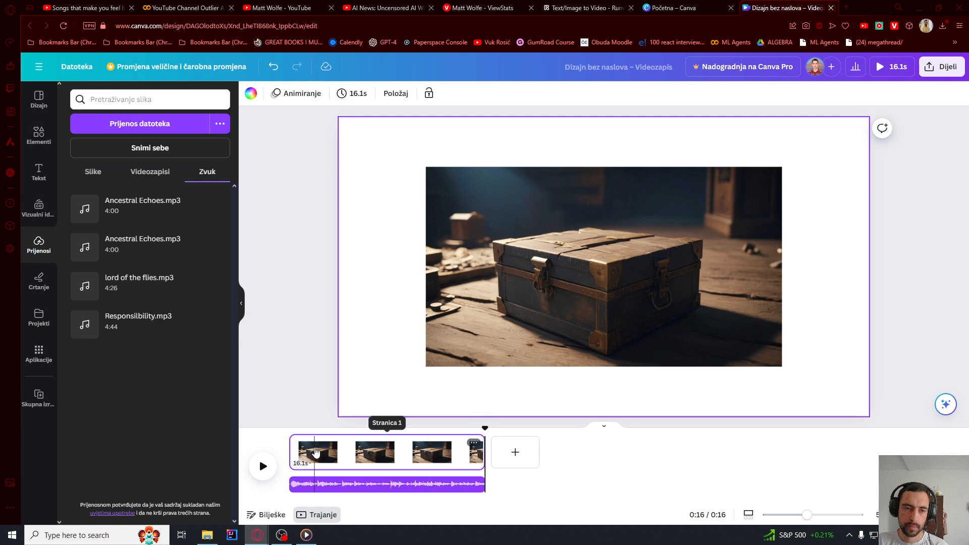
Step: Upload the downloaded Runway clips, including the walking woman and the forest woman, from Downloads to the Canva uploads
{"action": "key", "text": "alt+Tab"}
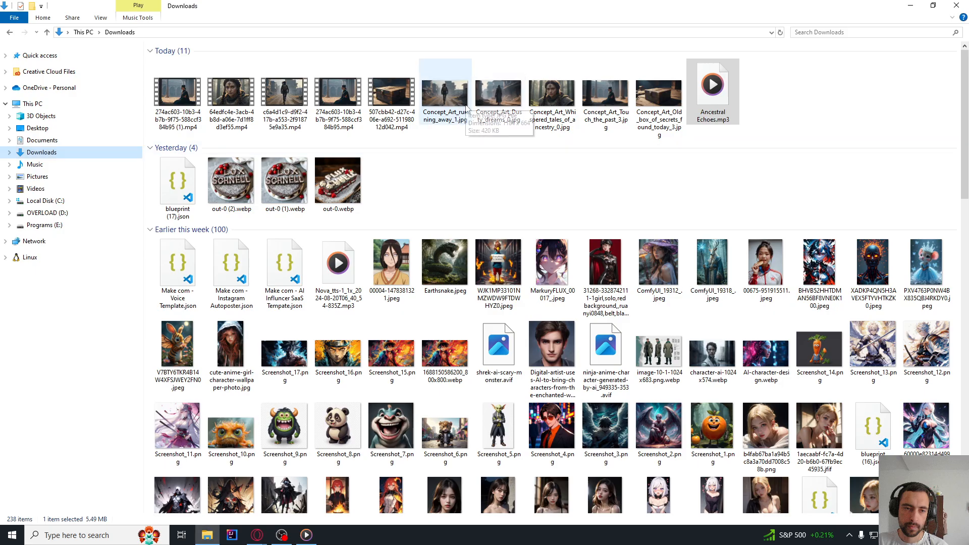
{"action": "key", "text": "alt+Tab"}
{"action": "key", "text": "alt+Tab"}
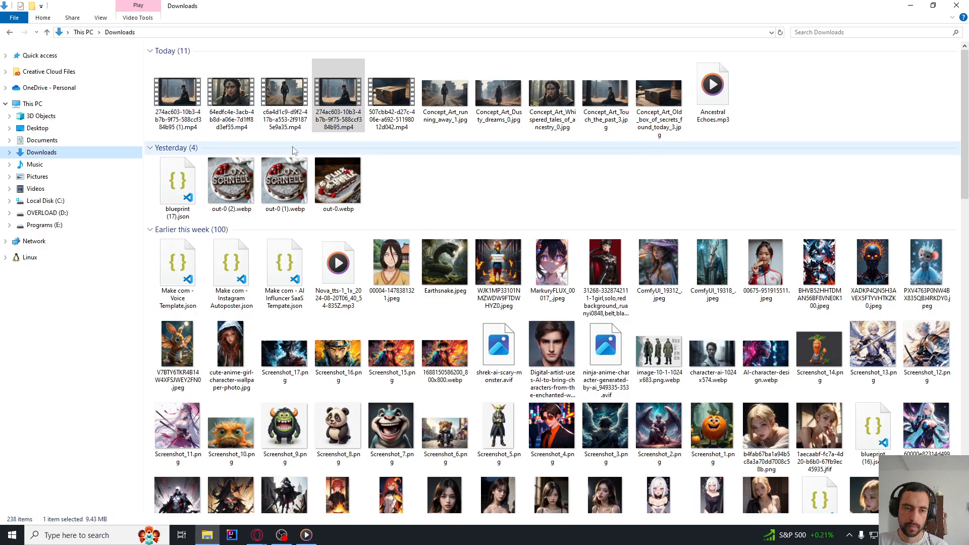
{"action": "left_click_drag", "start_coordinate": [285, 96], "coordinate": [177, 247]}
{"action": "key", "text": "alt+Tab"}
{"action": "left_click_drag", "start_coordinate": [232, 101], "coordinate": [380, 98]}
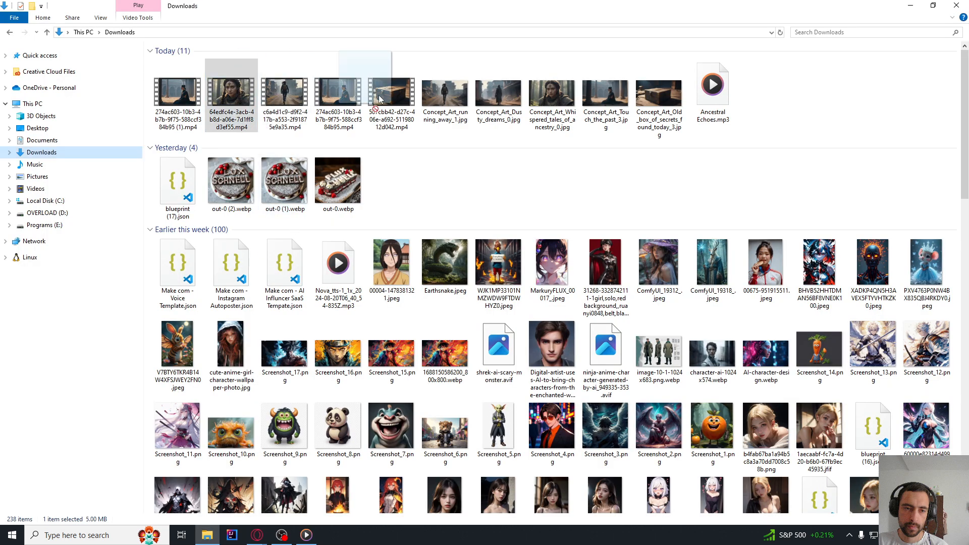
{"action": "key", "text": "alt+Tab"}
{"action": "left_click_drag", "start_coordinate": [417, 130], "coordinate": [150, 324]}
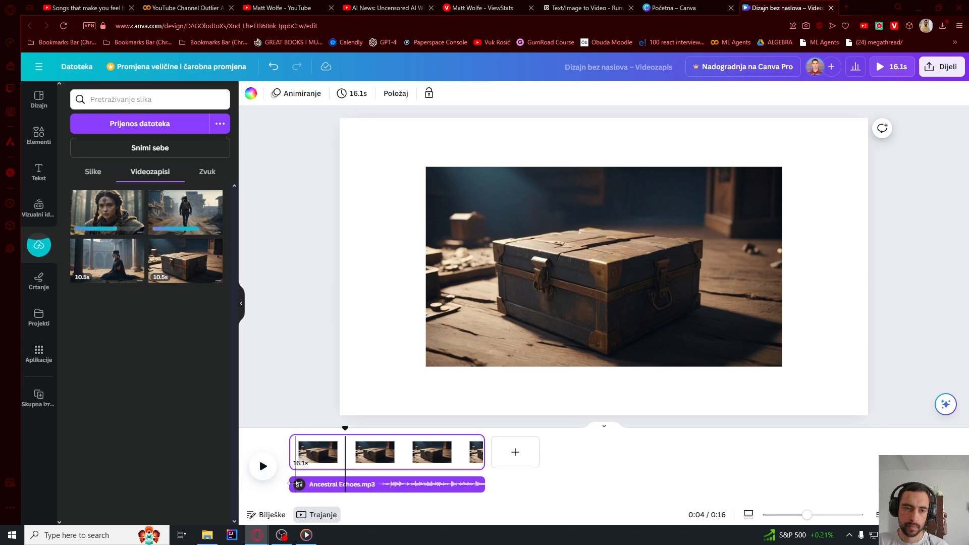
Step: Trim the intro off the Ancestral Echoes track and align the remaining audio with the start of the timeline
{"action": "left_click_drag", "start_coordinate": [291, 483], "coordinate": [309, 484]}
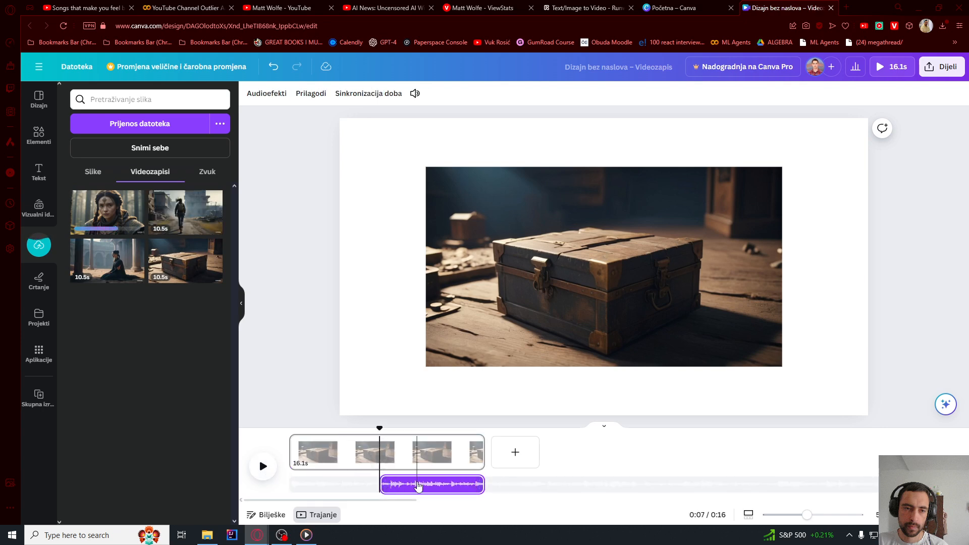
{"action": "left_click_drag", "start_coordinate": [381, 482], "coordinate": [421, 491]}
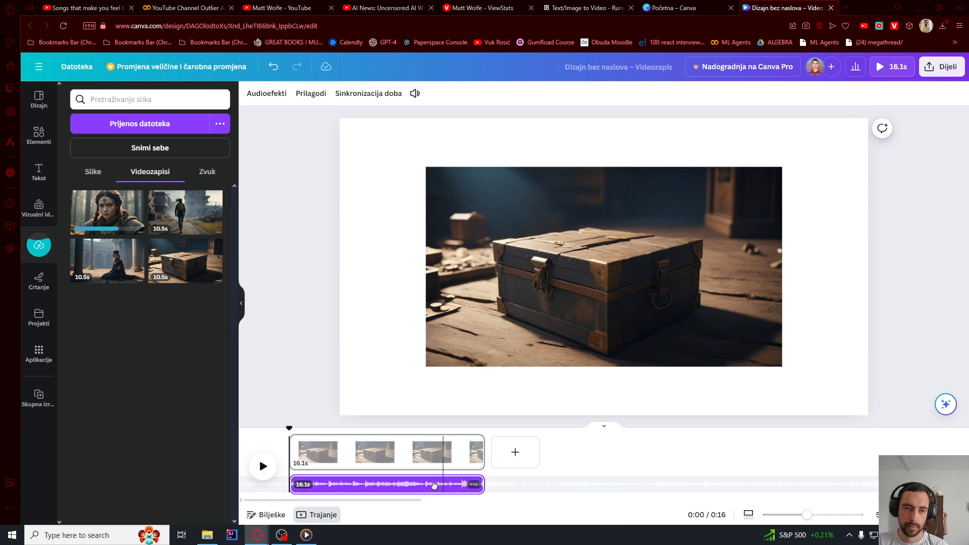
{"action": "left_click", "coordinate": [309, 431]}
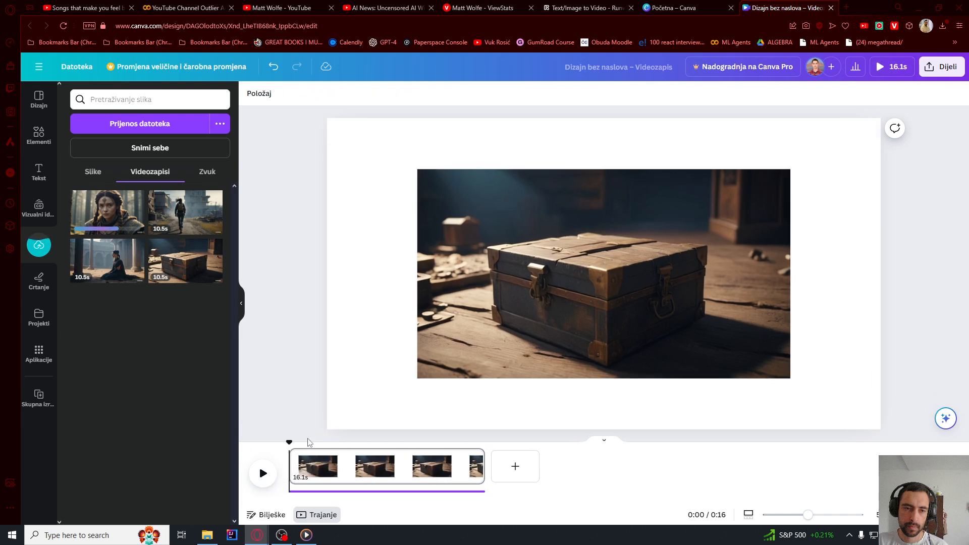
{"action": "left_click", "coordinate": [304, 492]}
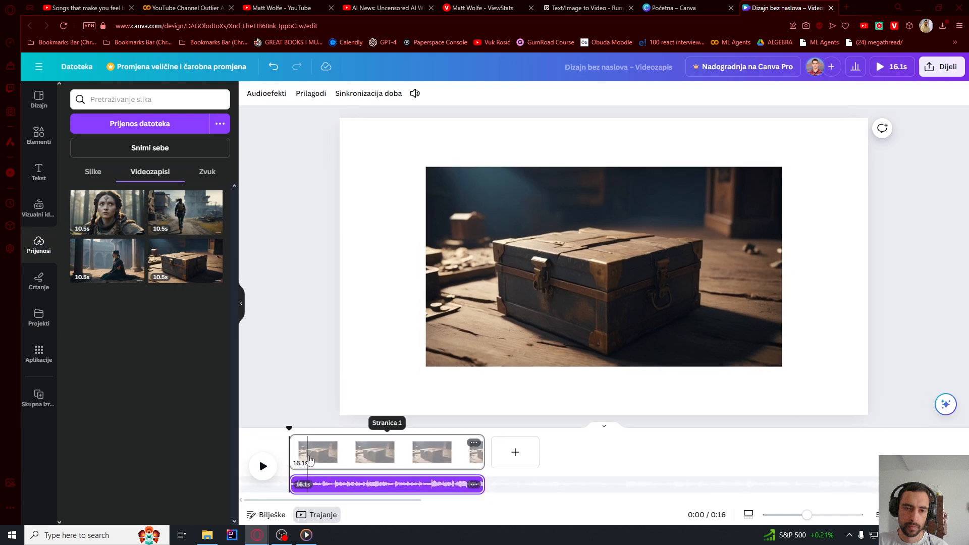
{"action": "left_click", "coordinate": [326, 422]}
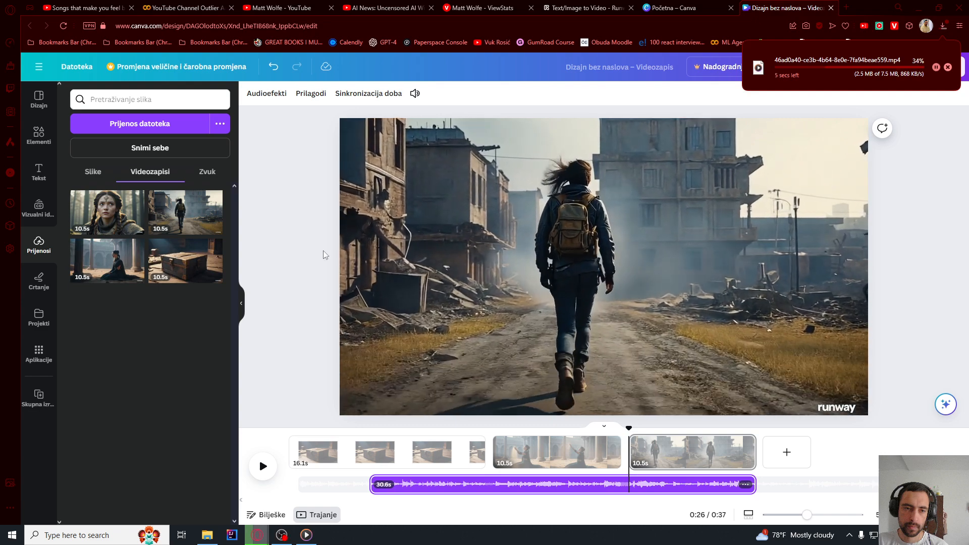
Step: Add the forest woman clip at the end of the timeline and delete the page with the still chest image
{"action": "left_click_drag", "start_coordinate": [107, 212], "coordinate": [771, 456]}
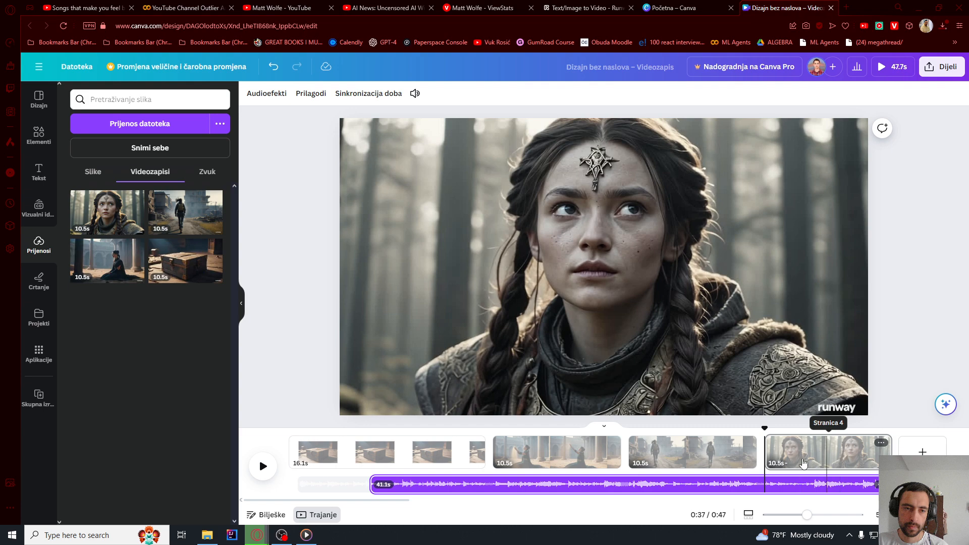
{"action": "left_click", "coordinate": [418, 456]}
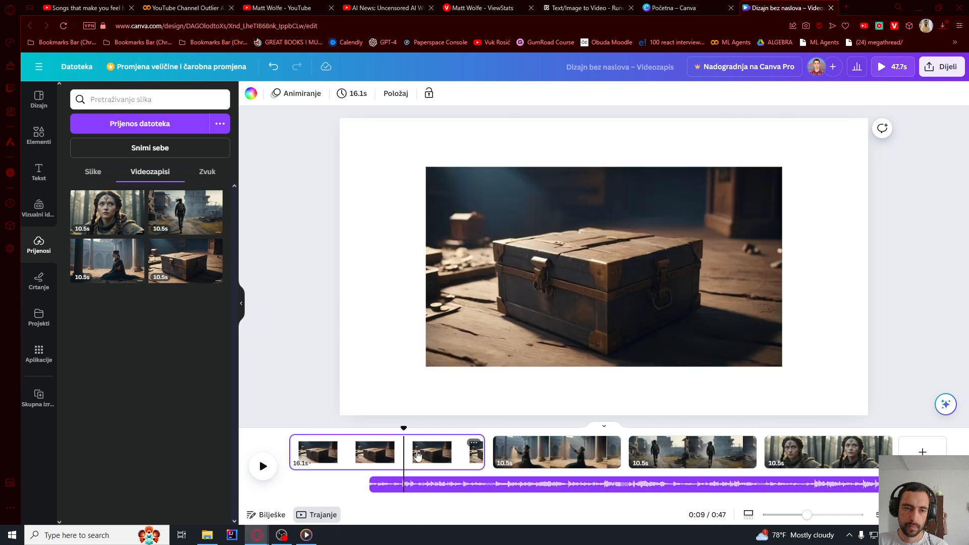
{"action": "left_click", "coordinate": [474, 444]}
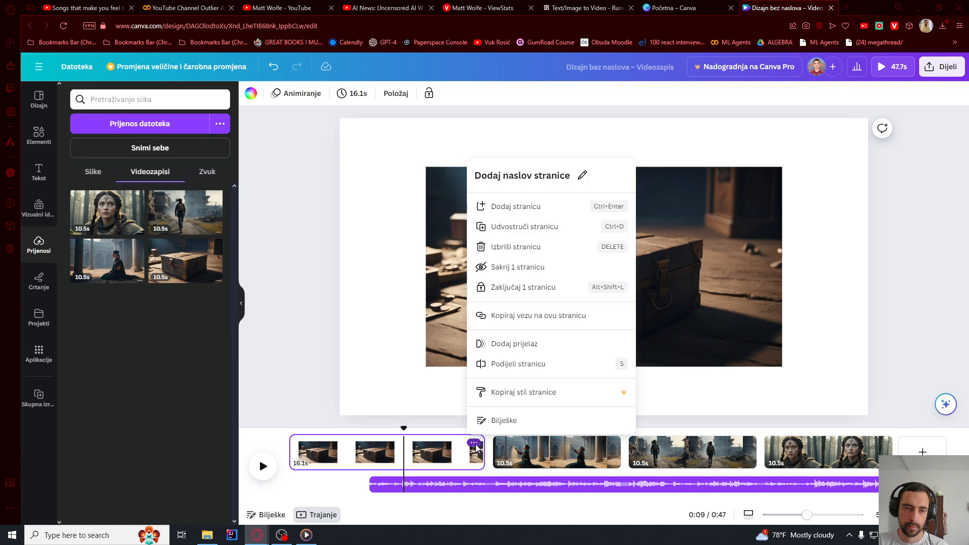
{"action": "left_click", "coordinate": [441, 458]}
{"action": "key", "text": "Delete"}
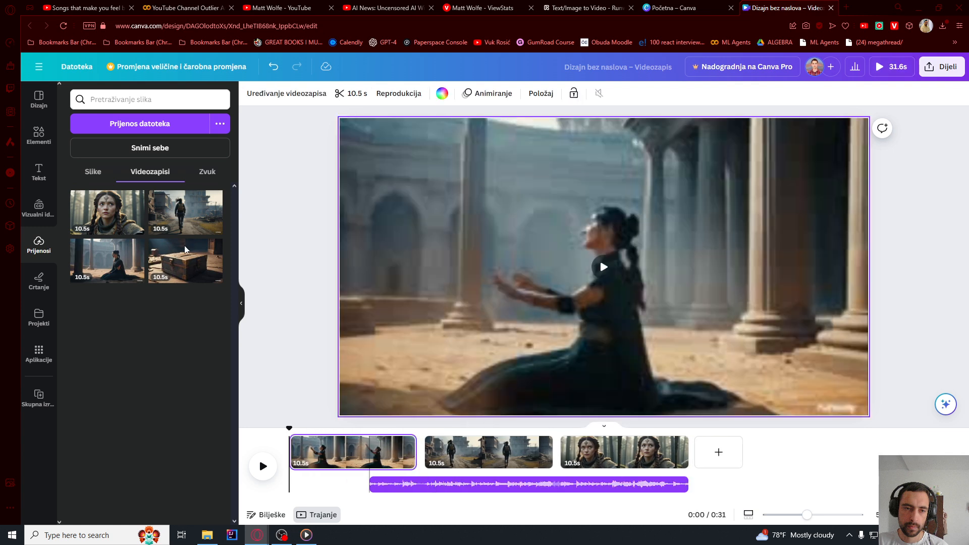
Step: Insert the chest video as the first clip and adjust the start of the Ancestral Echoes track beneath it
{"action": "left_click_drag", "start_coordinate": [158, 259], "coordinate": [404, 451]}
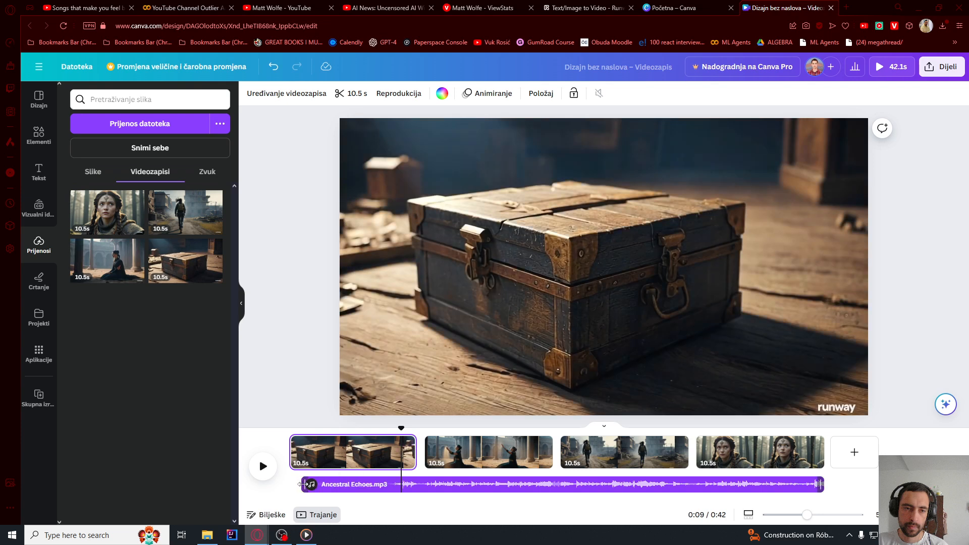
{"action": "mouse_move", "coordinate": [303, 484]}
{"action": "left_mouse_down"}
{"action": "mouse_move", "coordinate": [395, 480]}
{"action": "mouse_move", "coordinate": [300, 487]}
{"action": "left_mouse_up"}
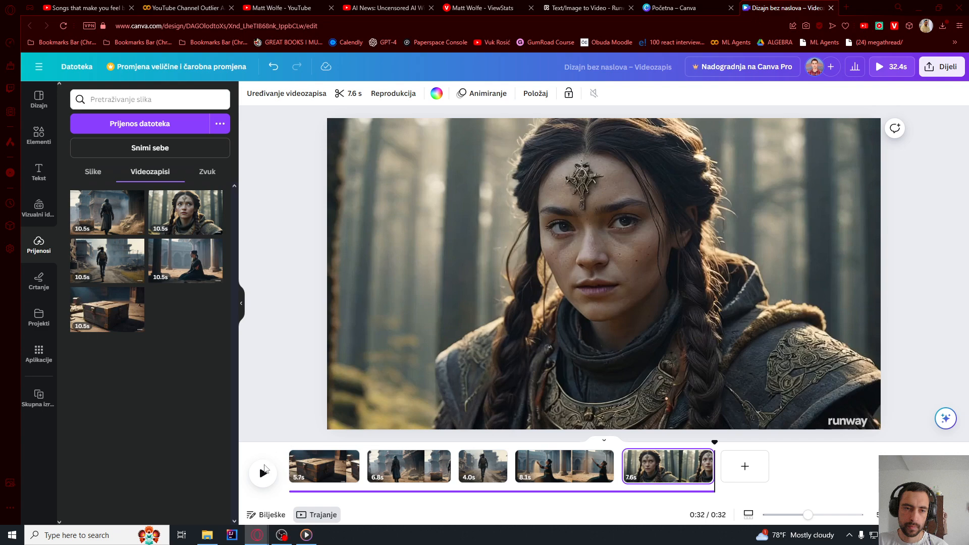
Step: Play back the assembled music video and open the settings for downloading it as an MP4
{"action": "left_click", "coordinate": [262, 471]}
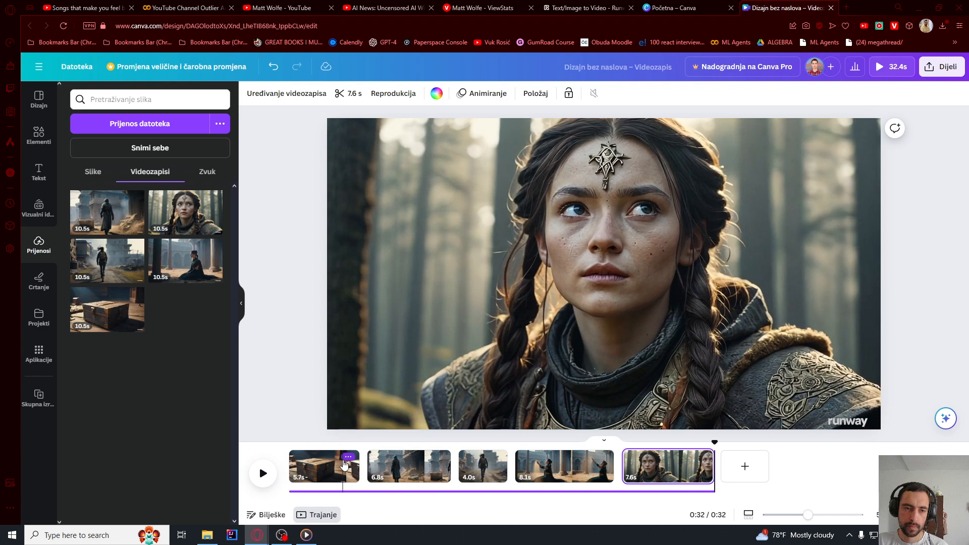
{"action": "left_click", "coordinate": [937, 71]}
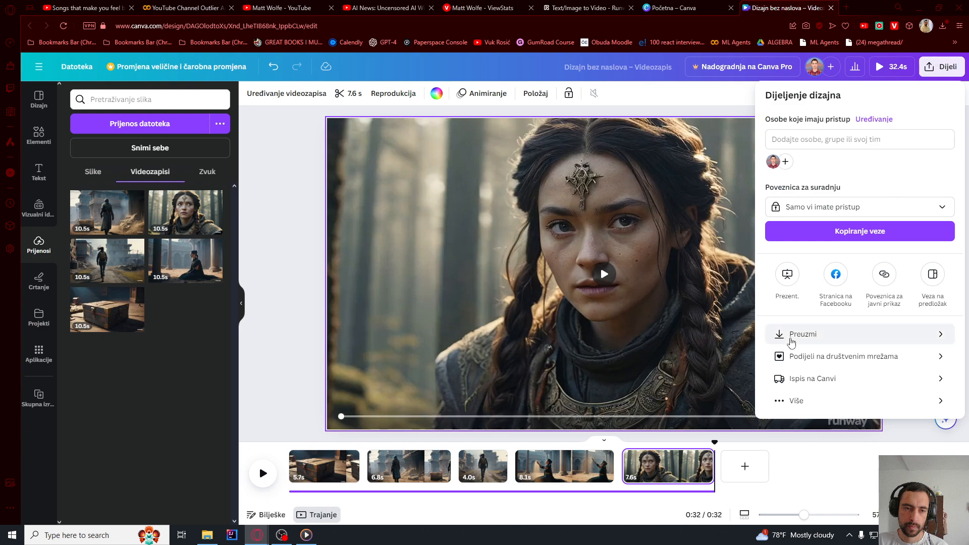
{"action": "left_click", "coordinate": [791, 338]}
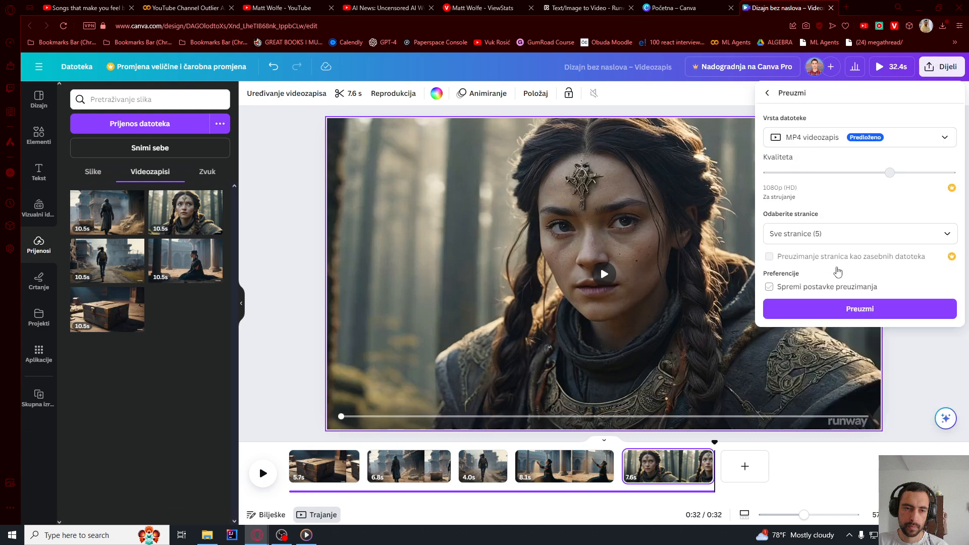